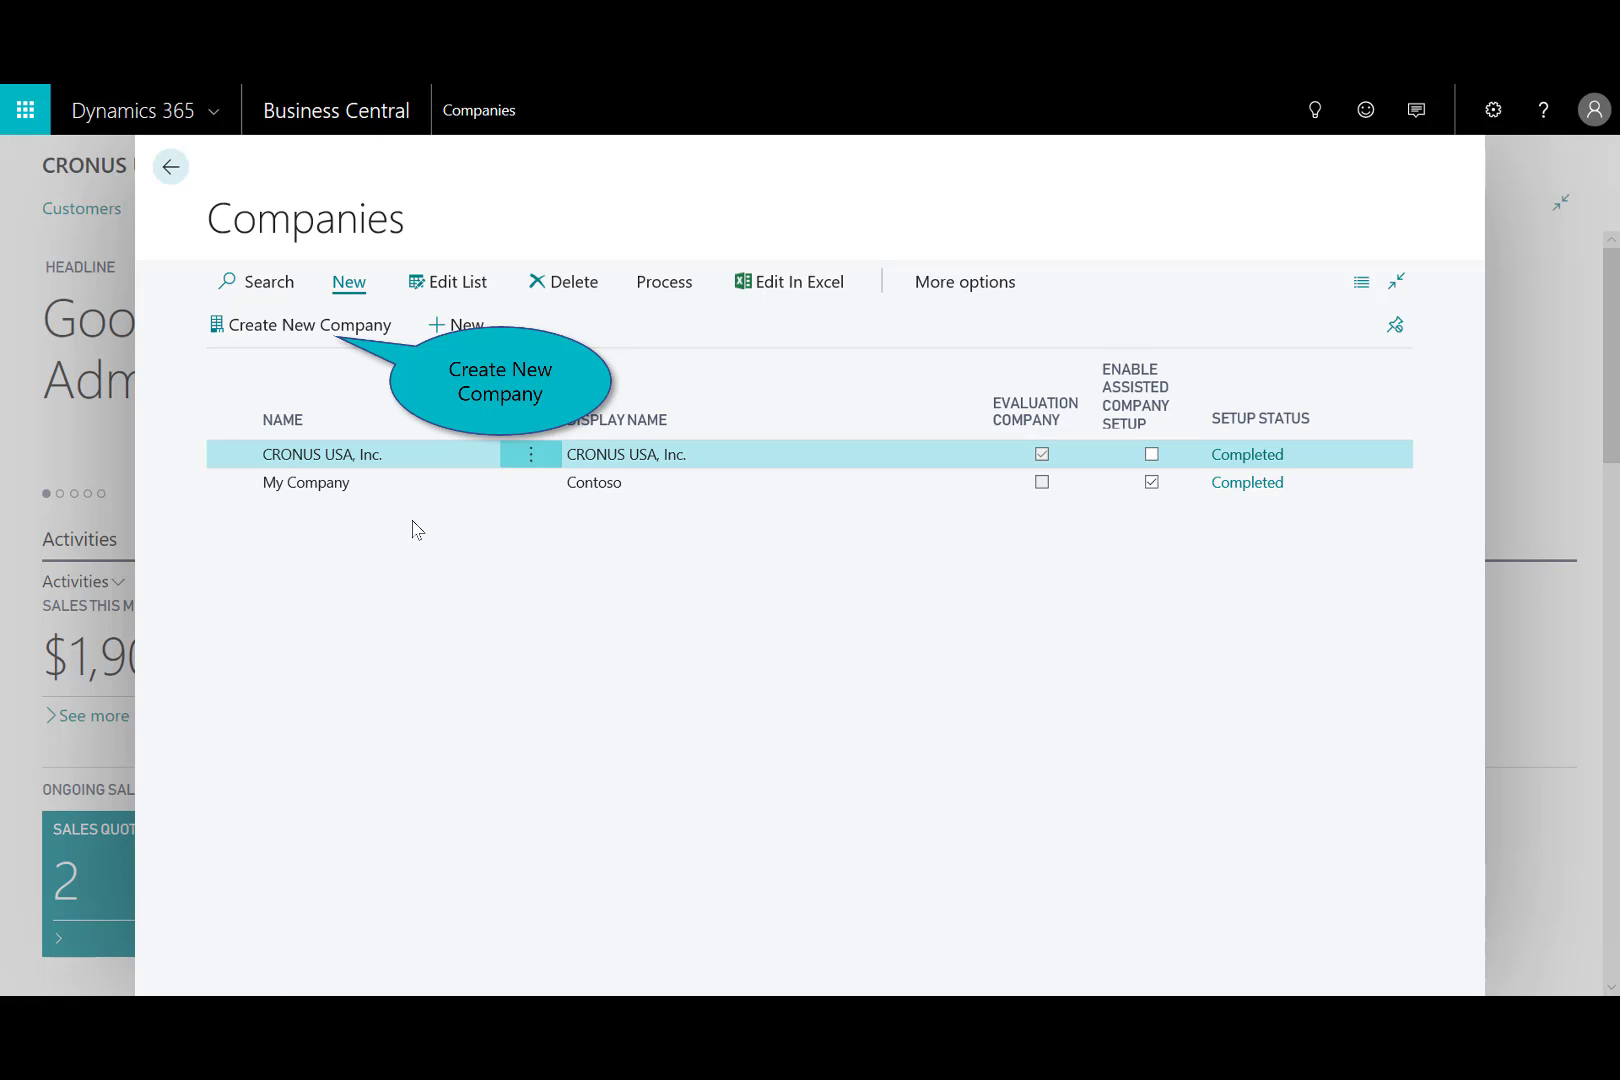
Create a new company named "CRONUS USA, Inc. - Company 1" with the Production - Setup Data Only option.
click(277, 338)
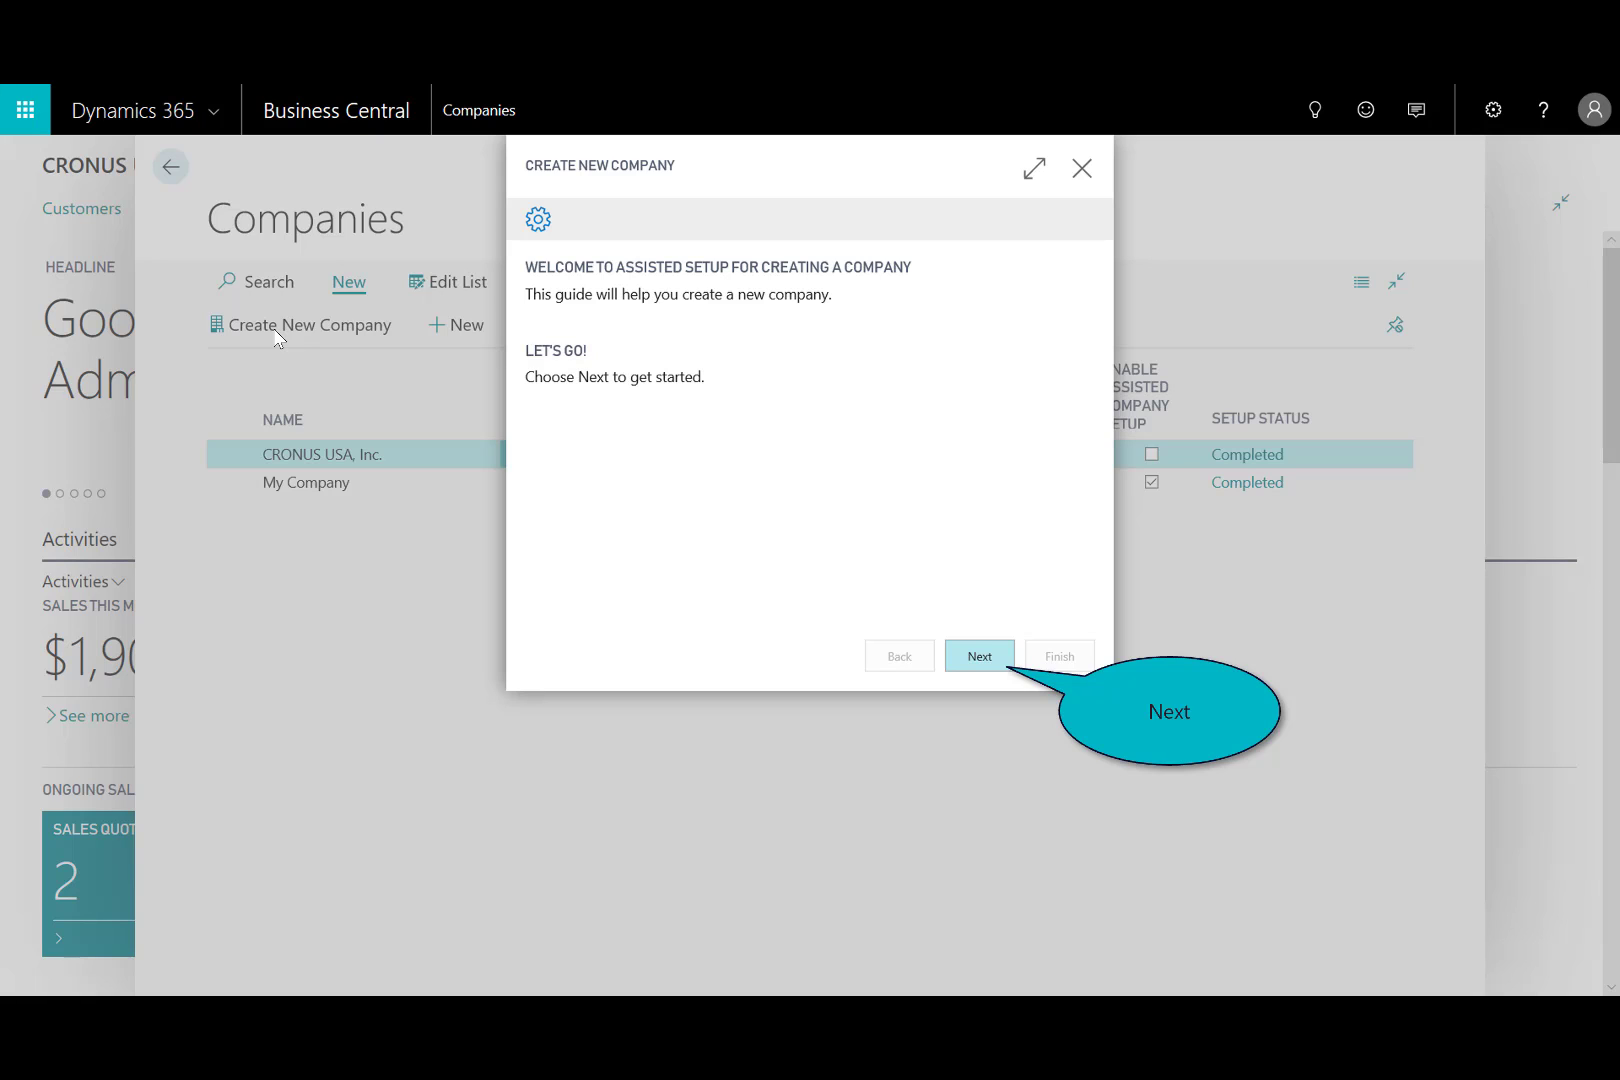
click(975, 660)
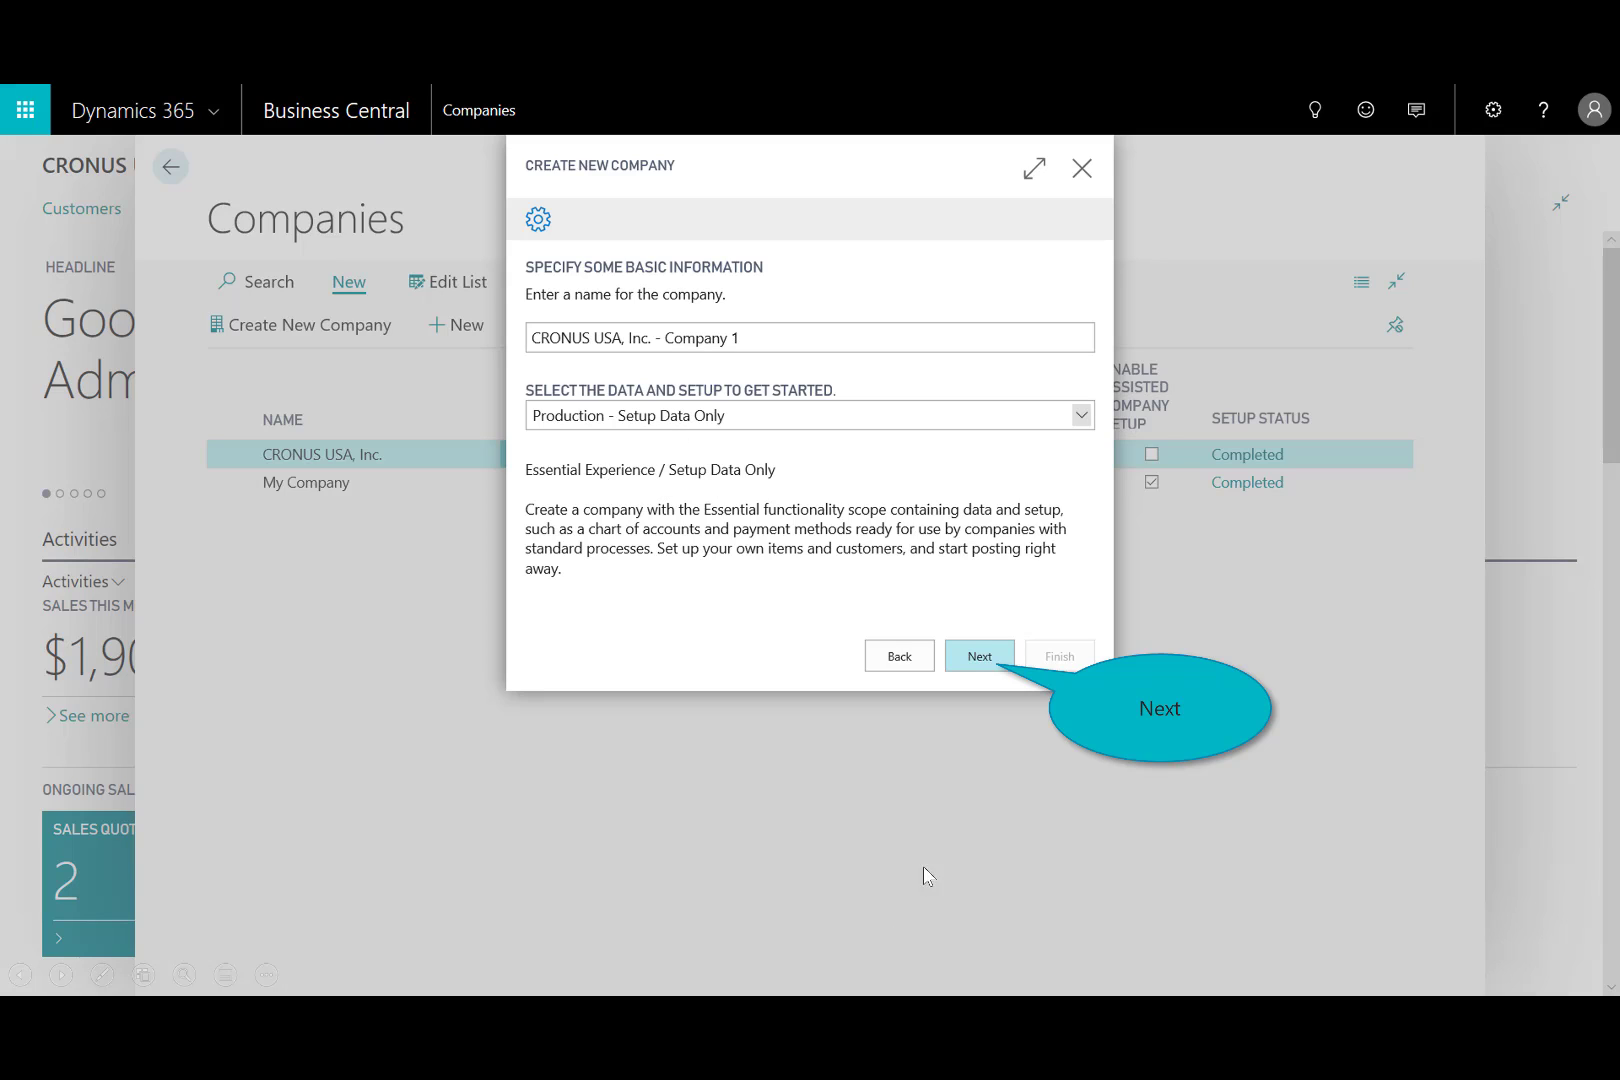
click(979, 657)
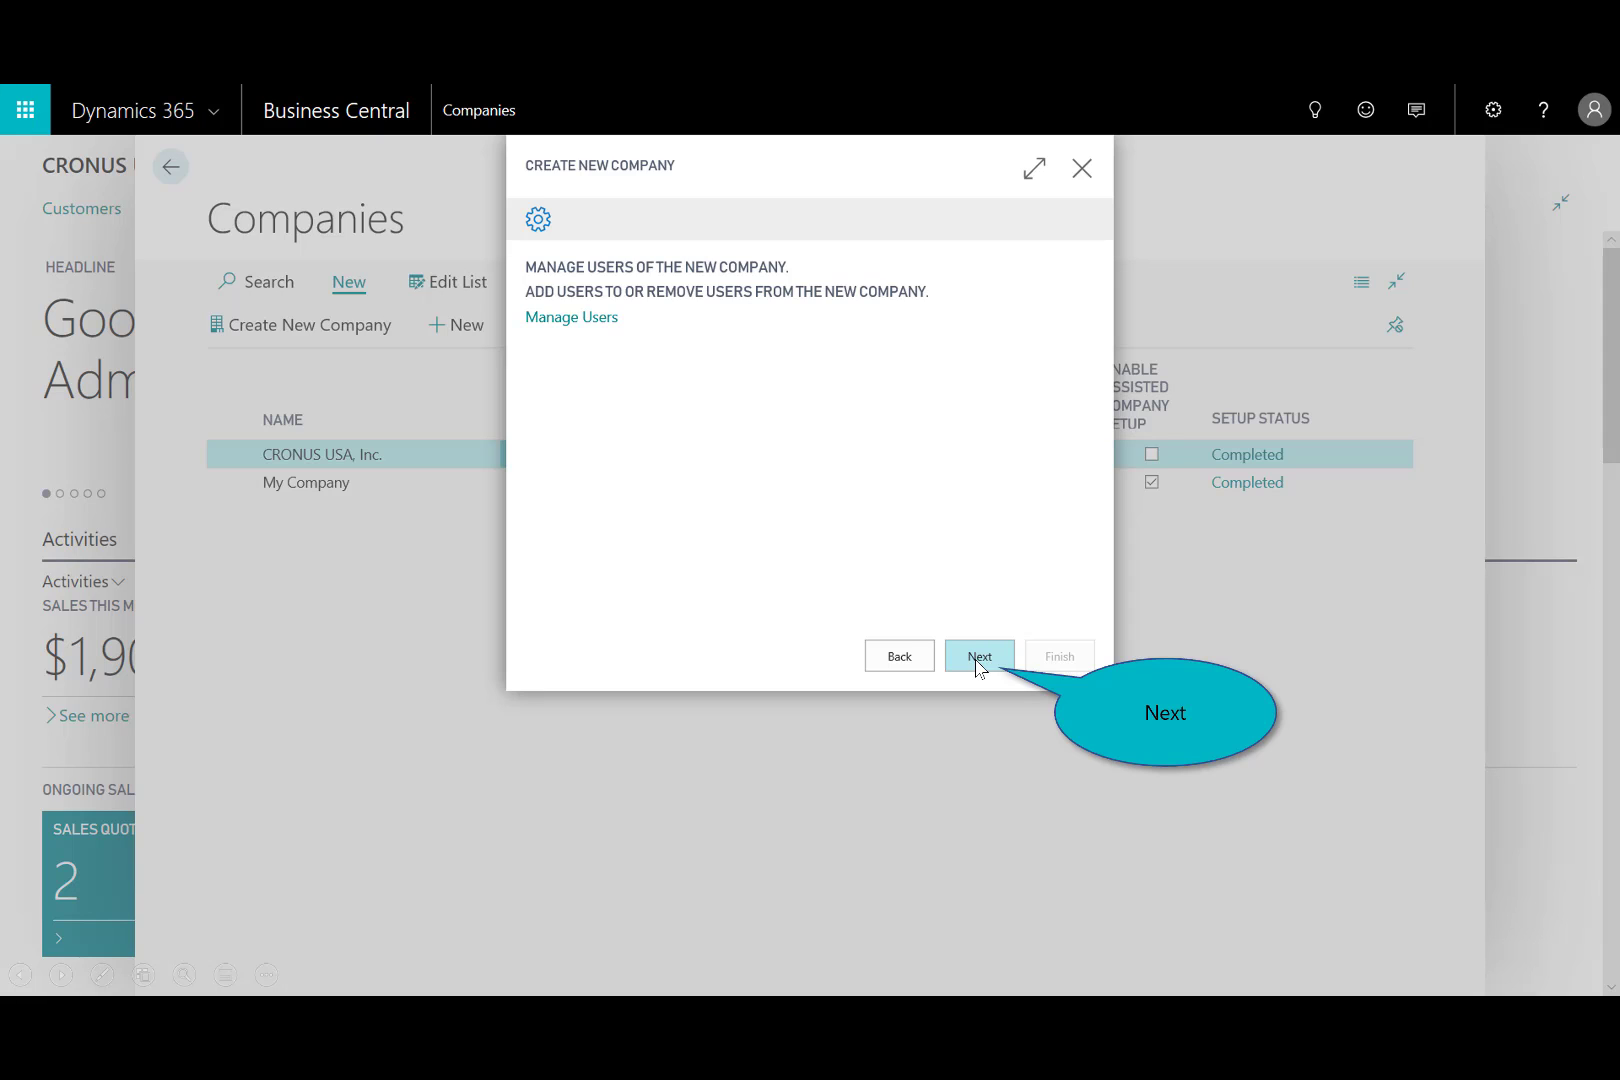
click(979, 657)
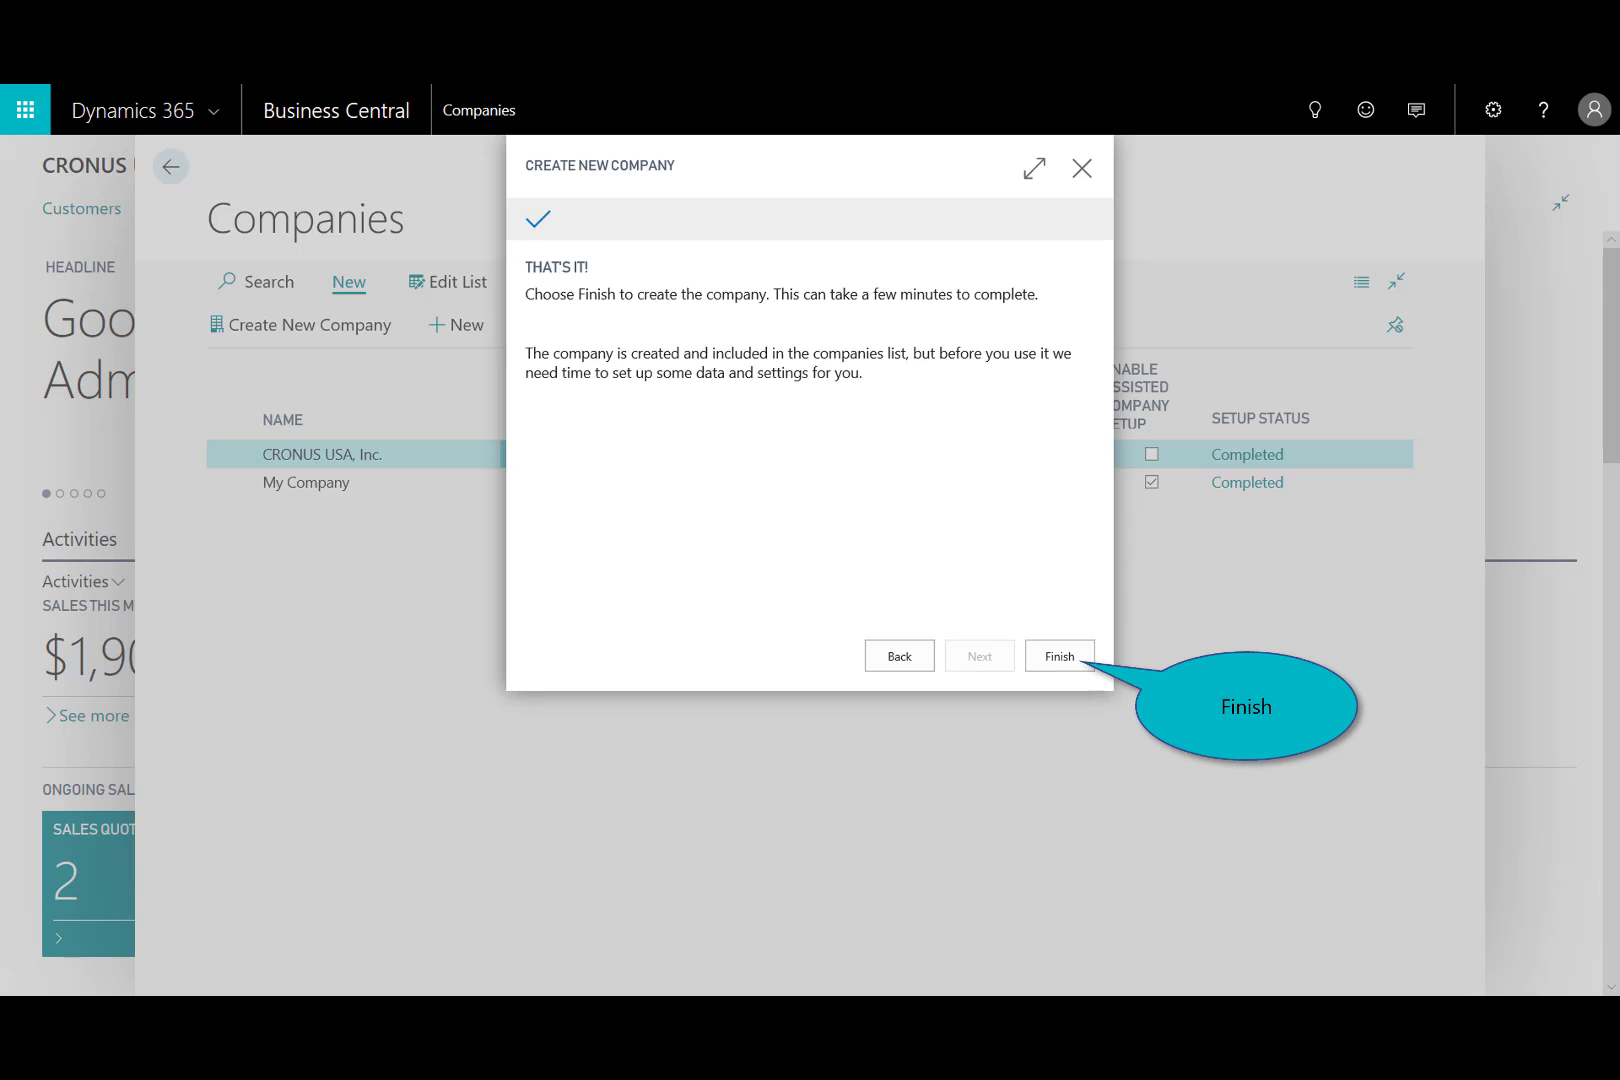
click(1057, 656)
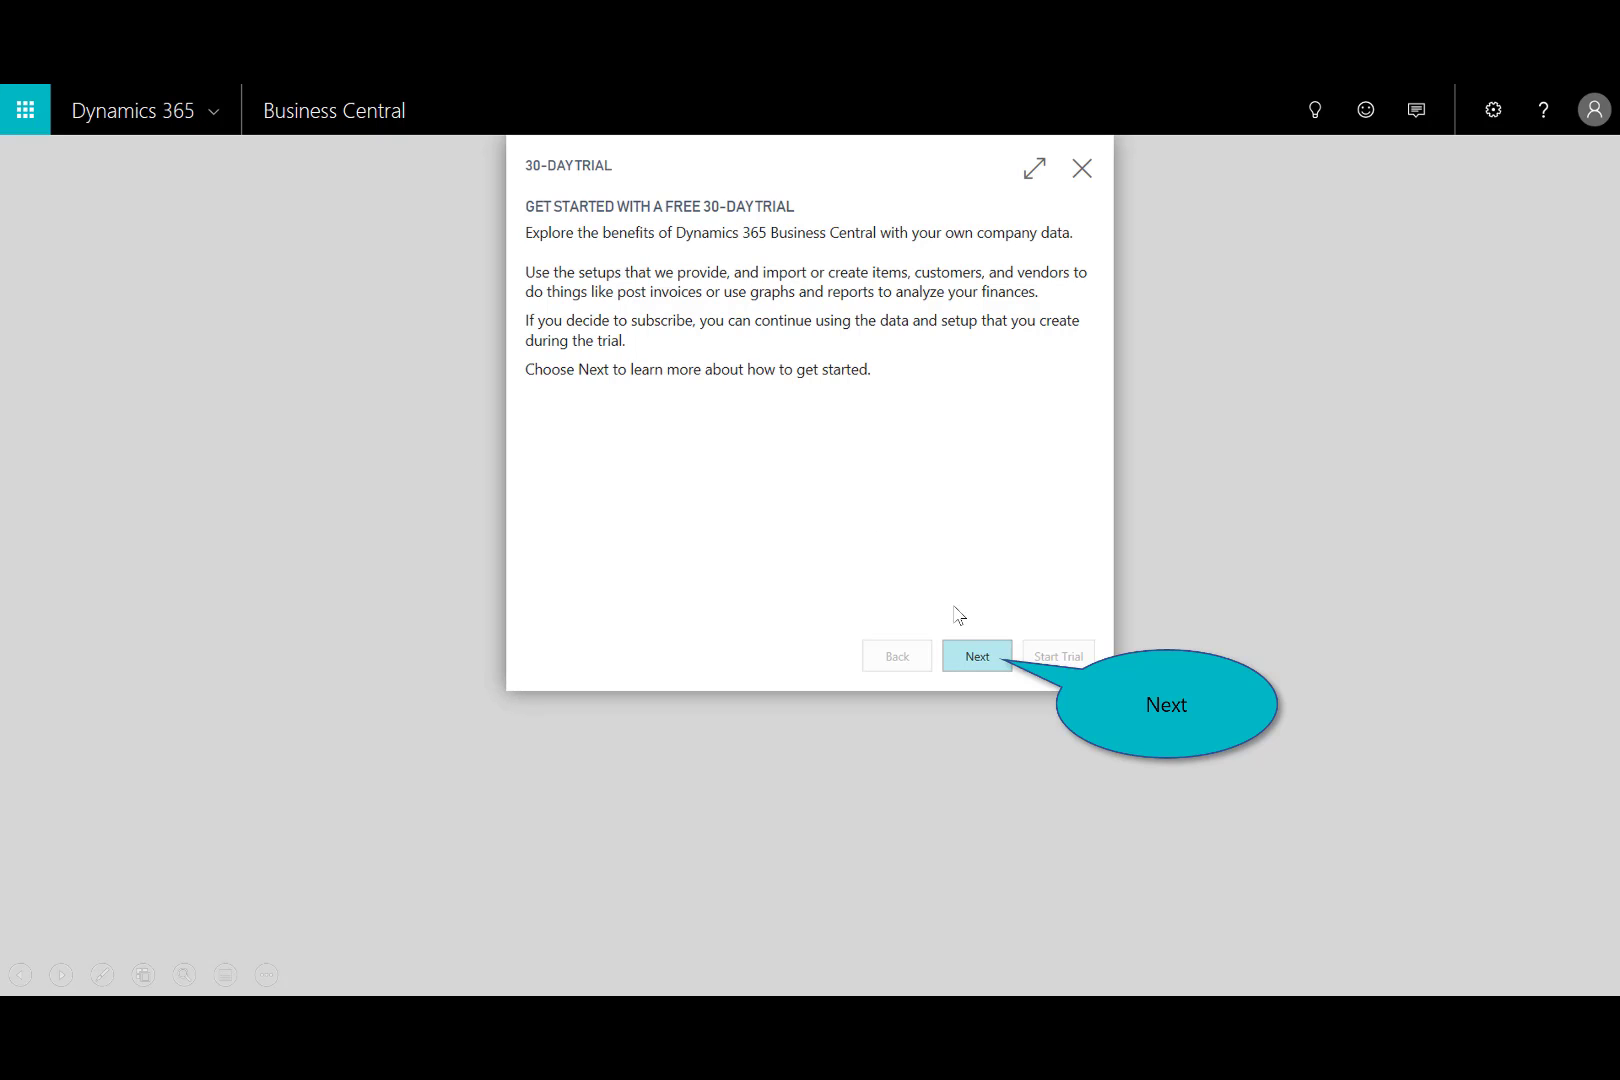
Accept the Terms & Conditions and start the free 30-day trial for the new company.
click(977, 657)
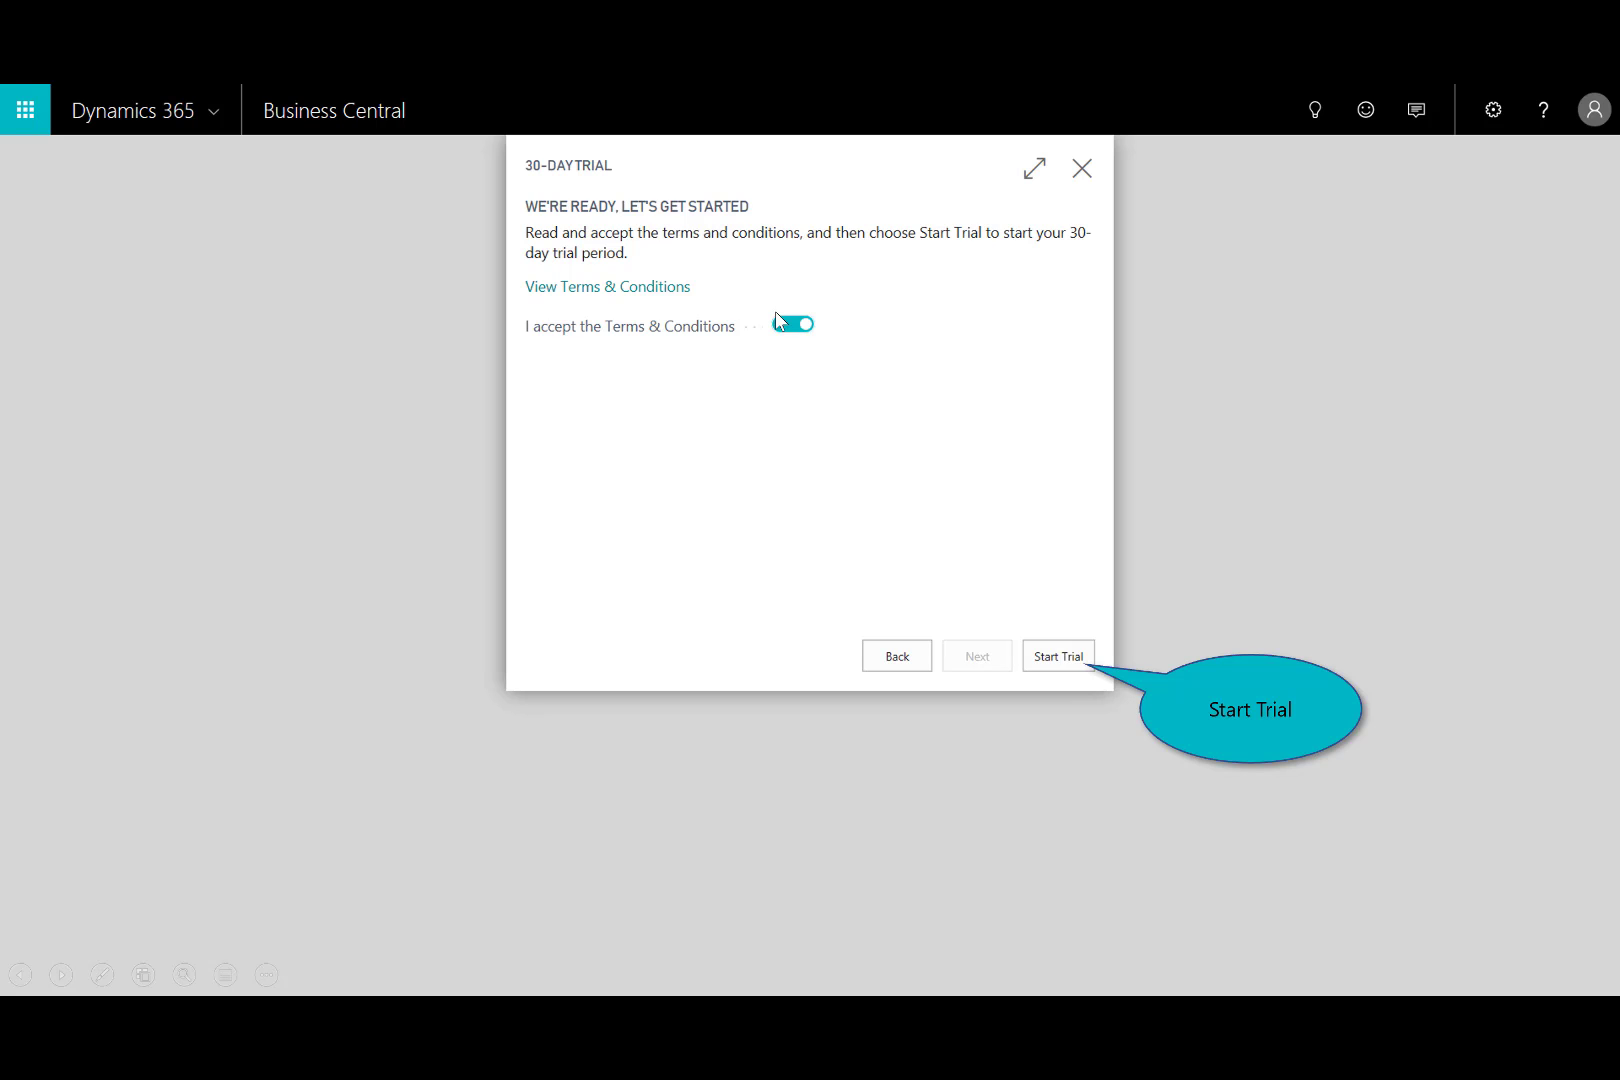
click(1068, 661)
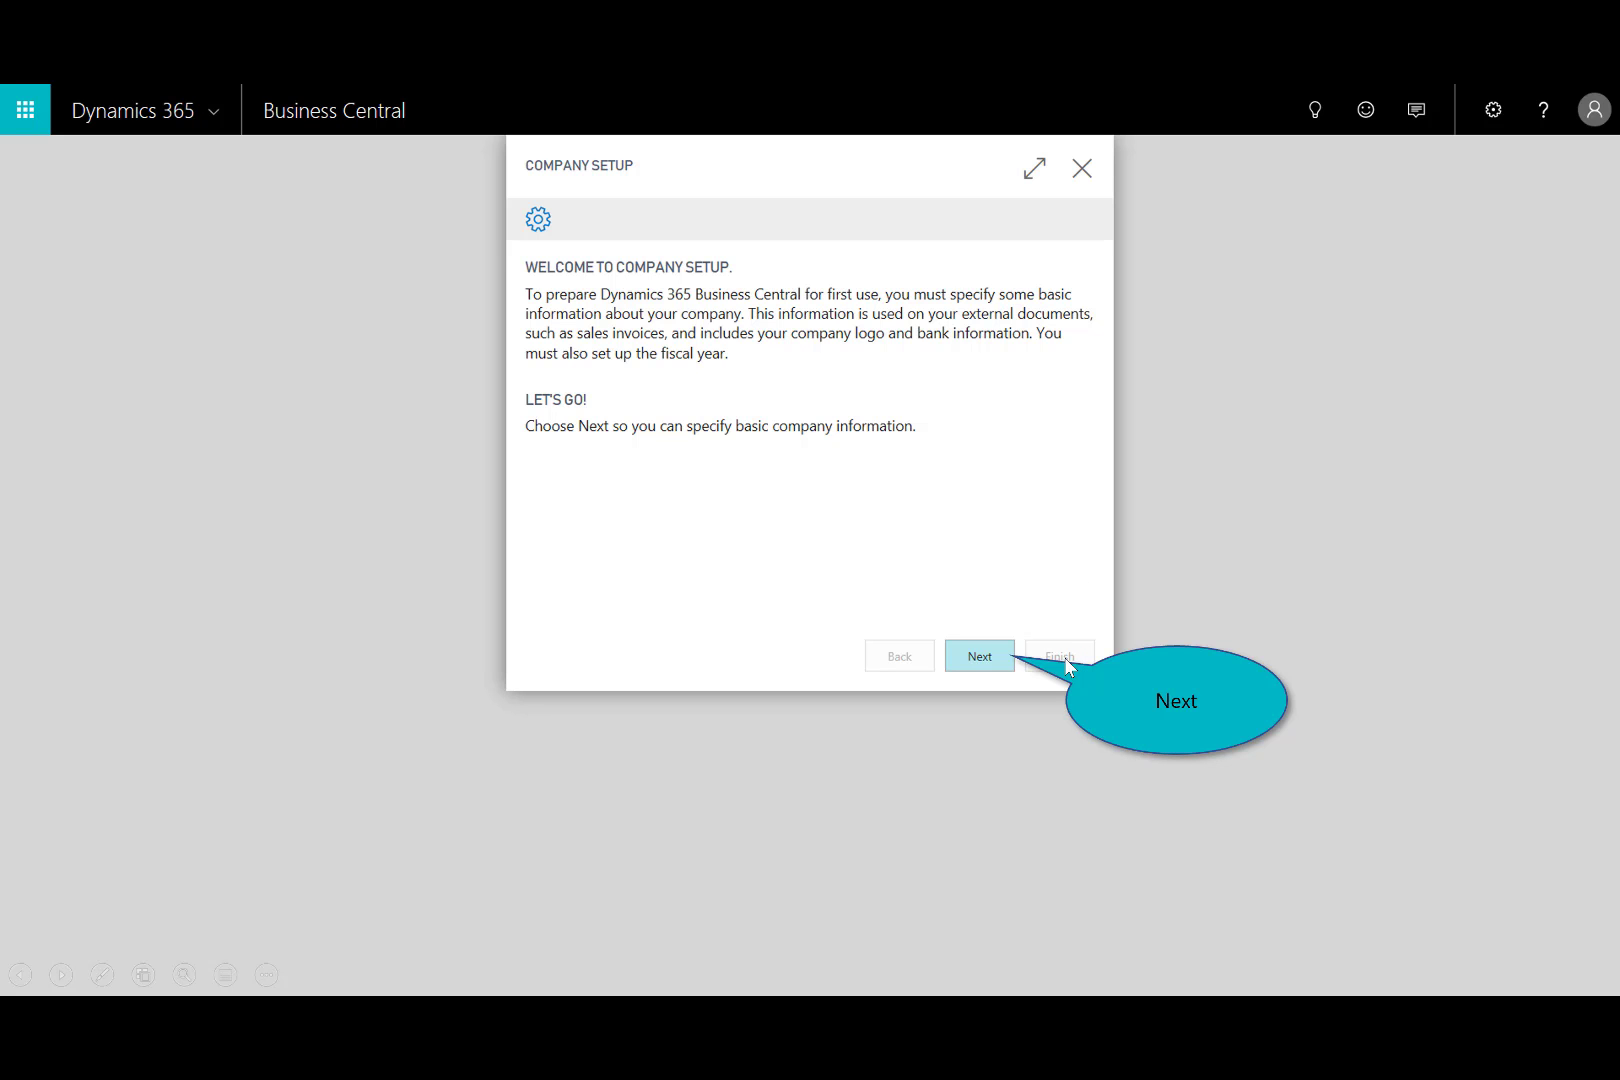
click(979, 660)
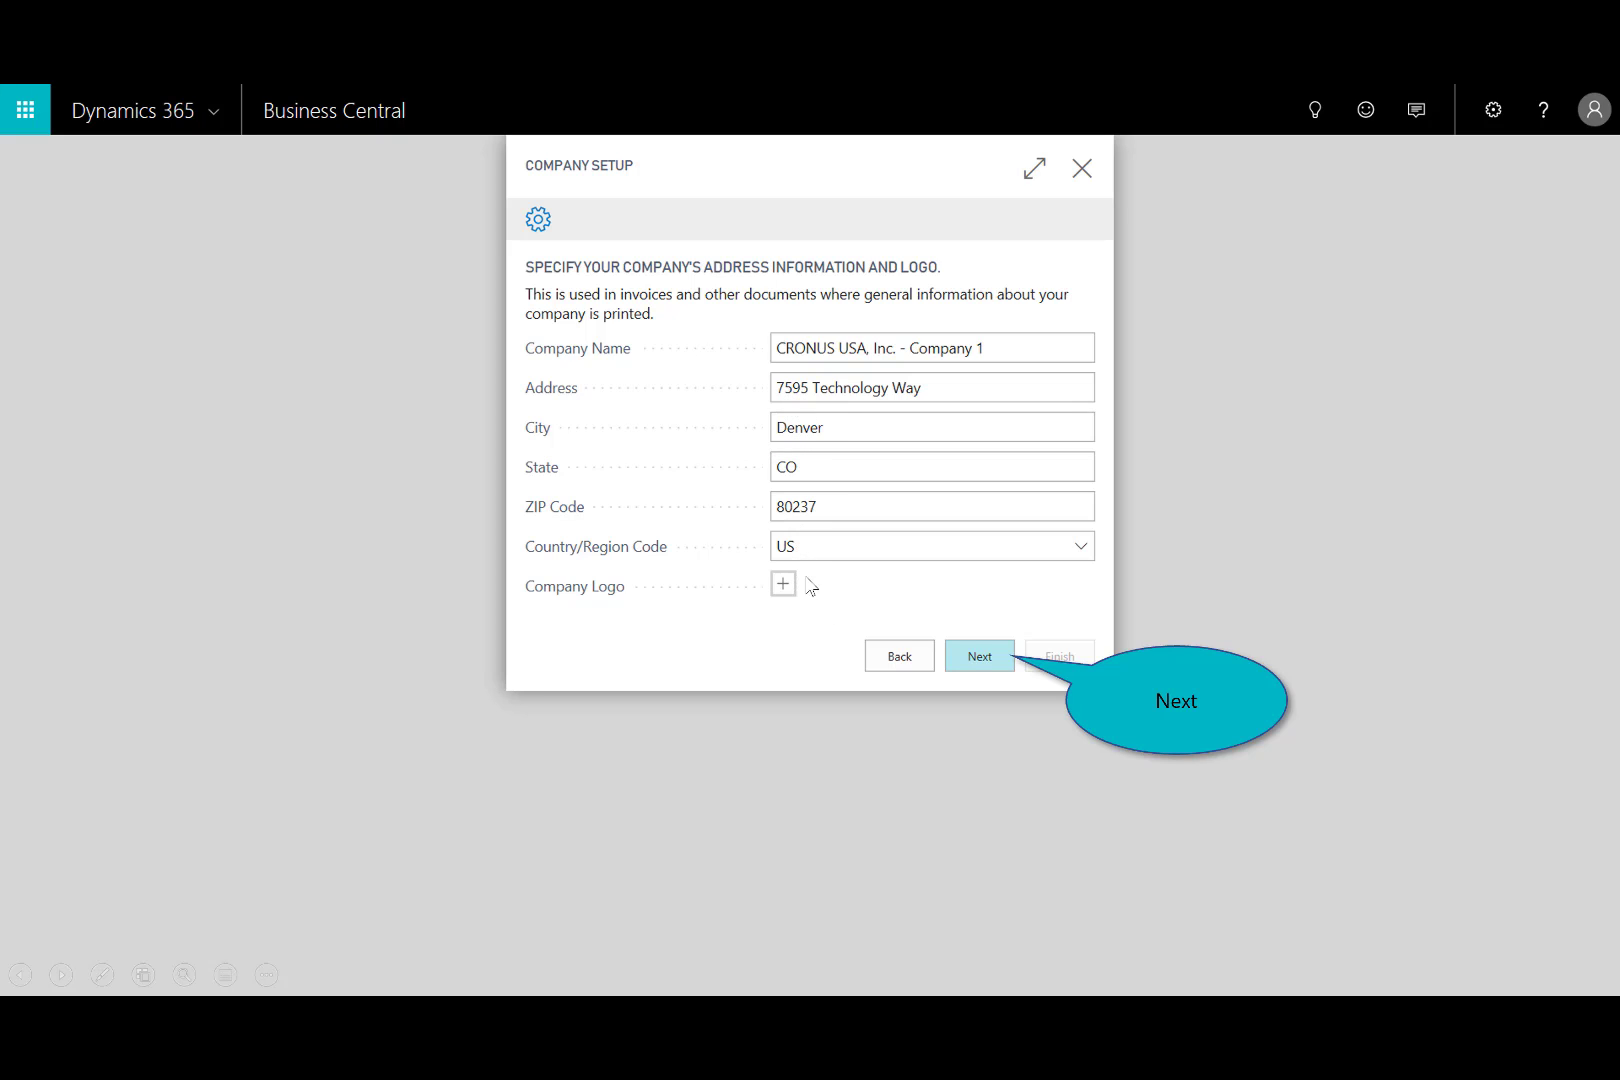
click(975, 666)
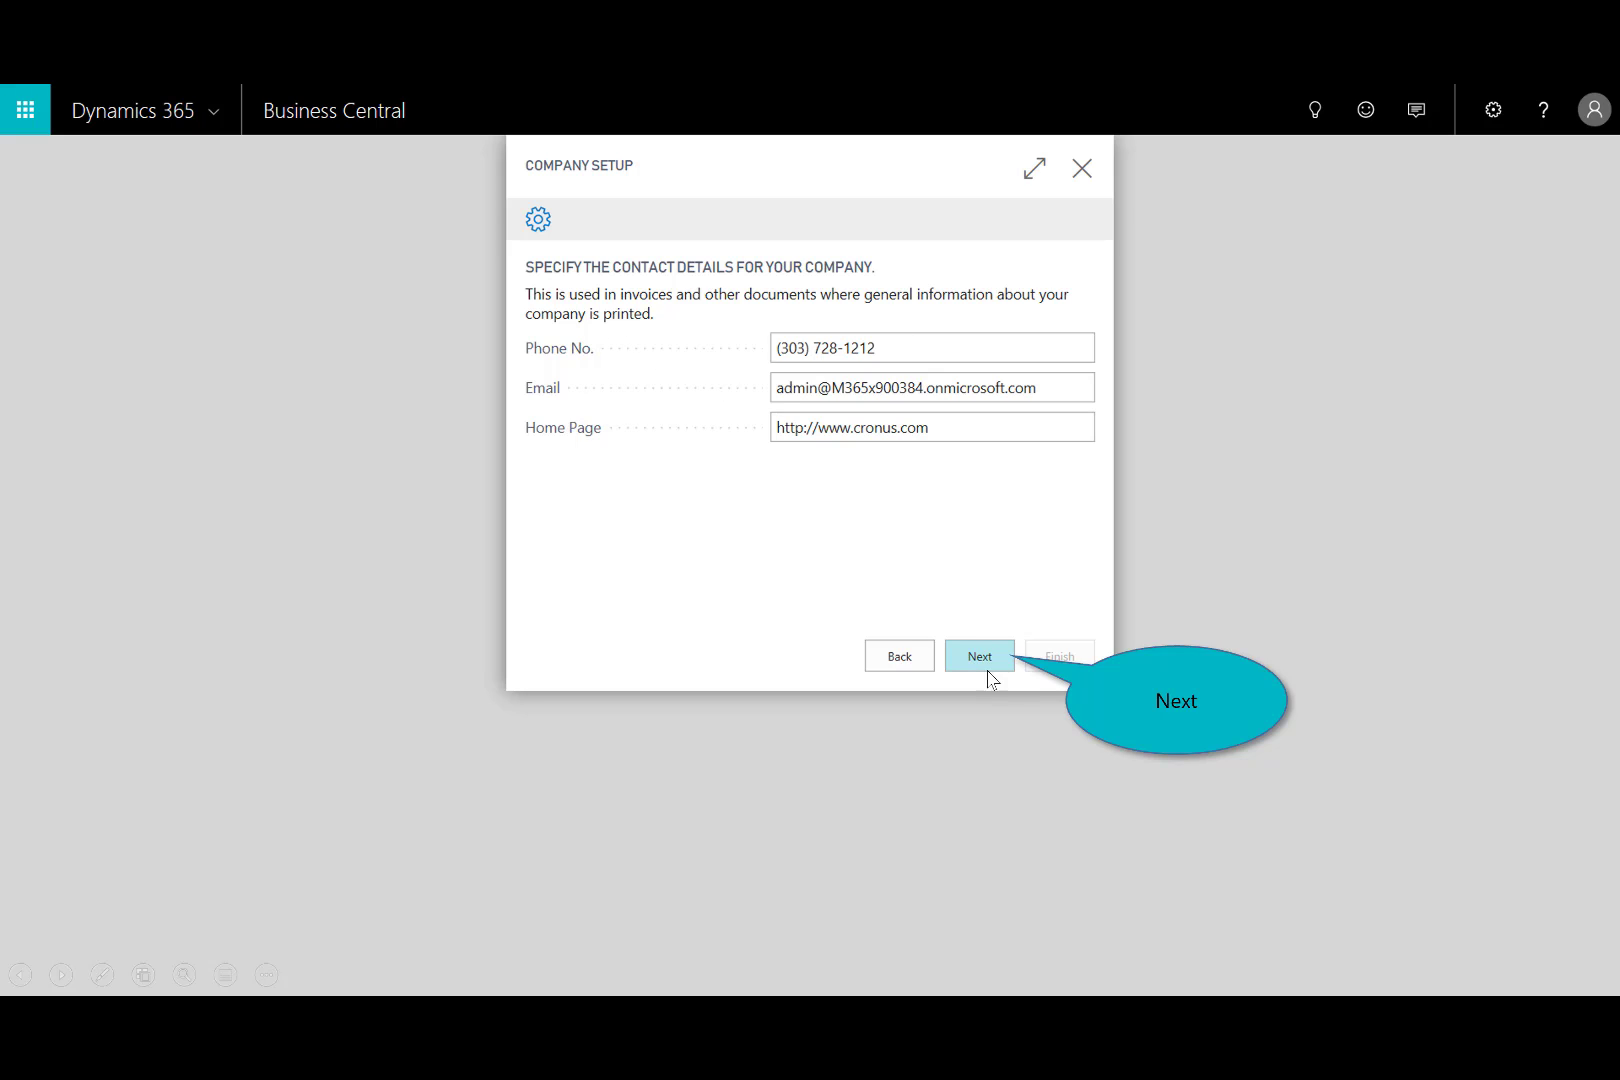
click(979, 662)
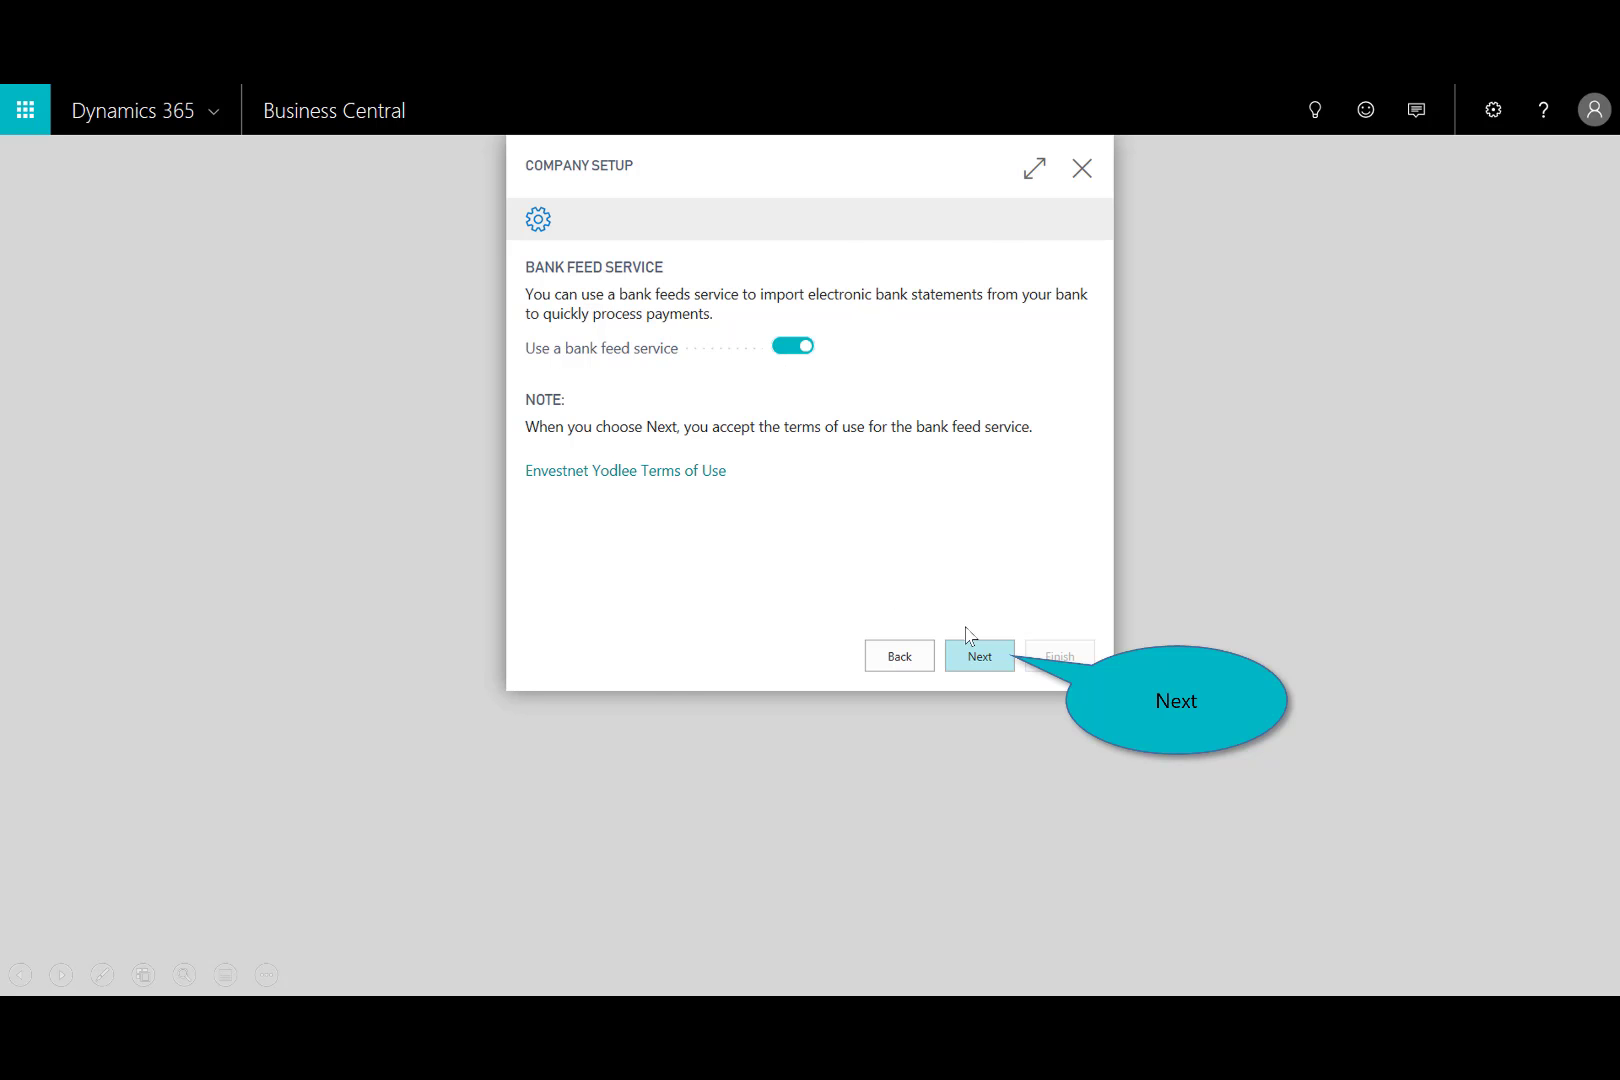
Accept the bank feed service, choose Chase as the bank to link, and cancel the account linking at the login.
click(981, 660)
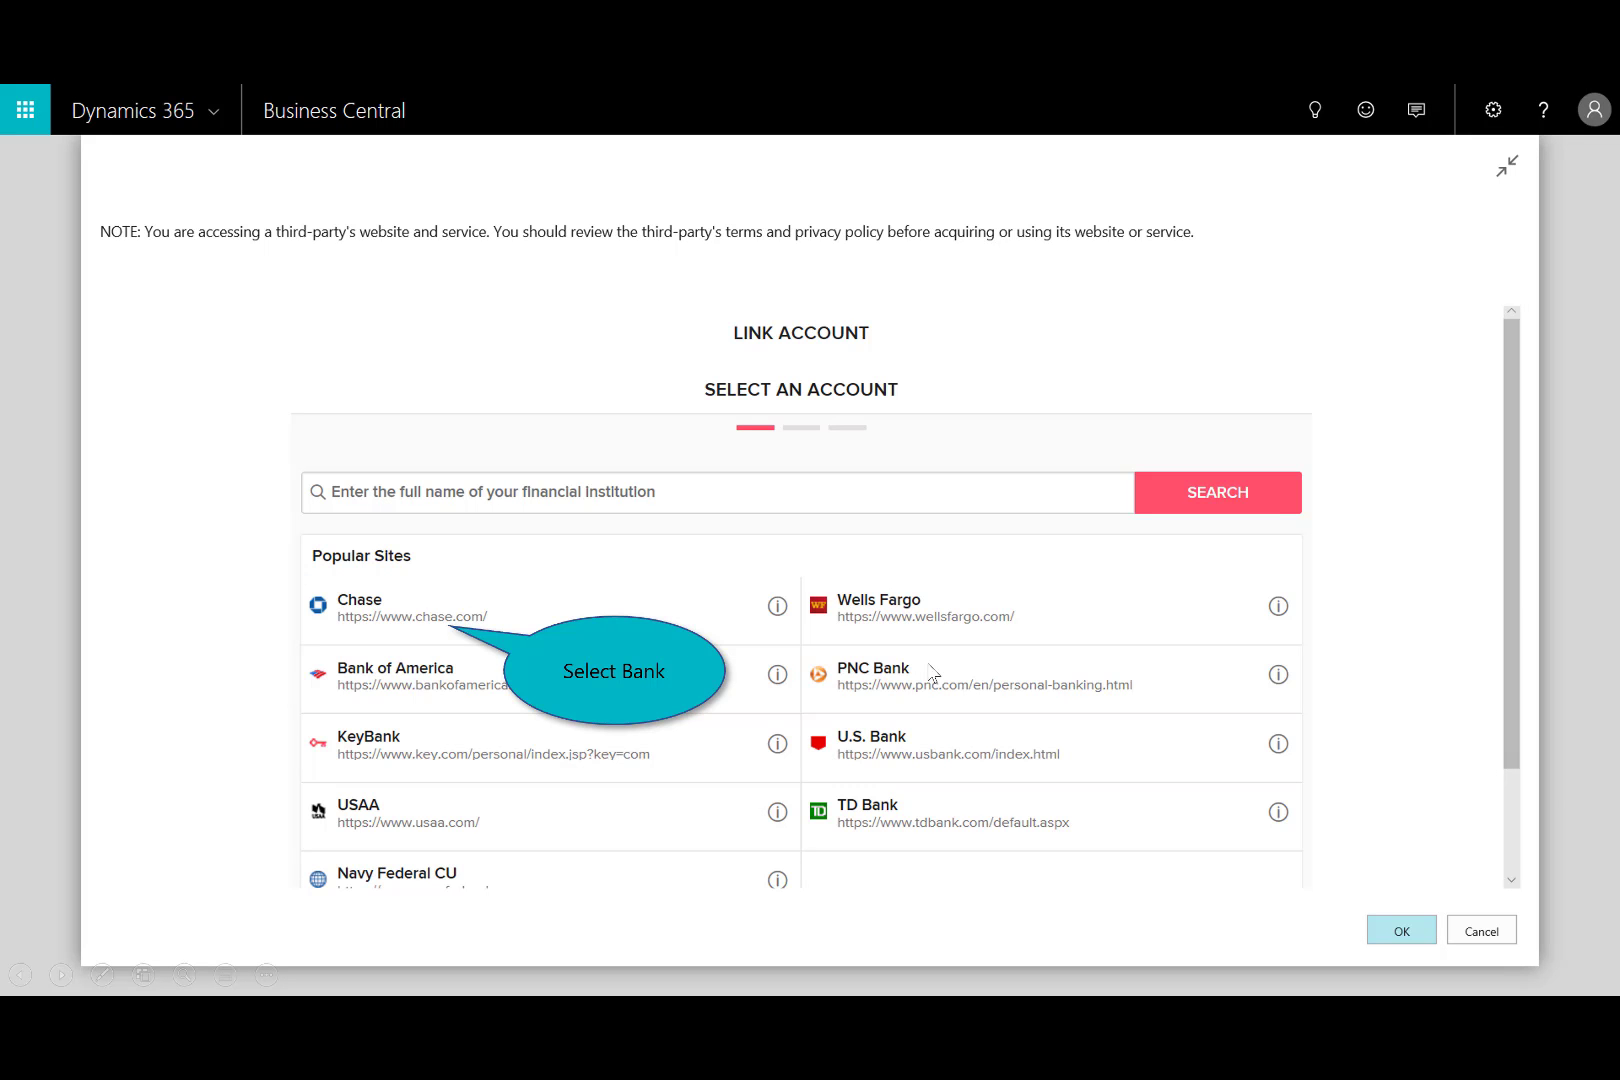
click(400, 622)
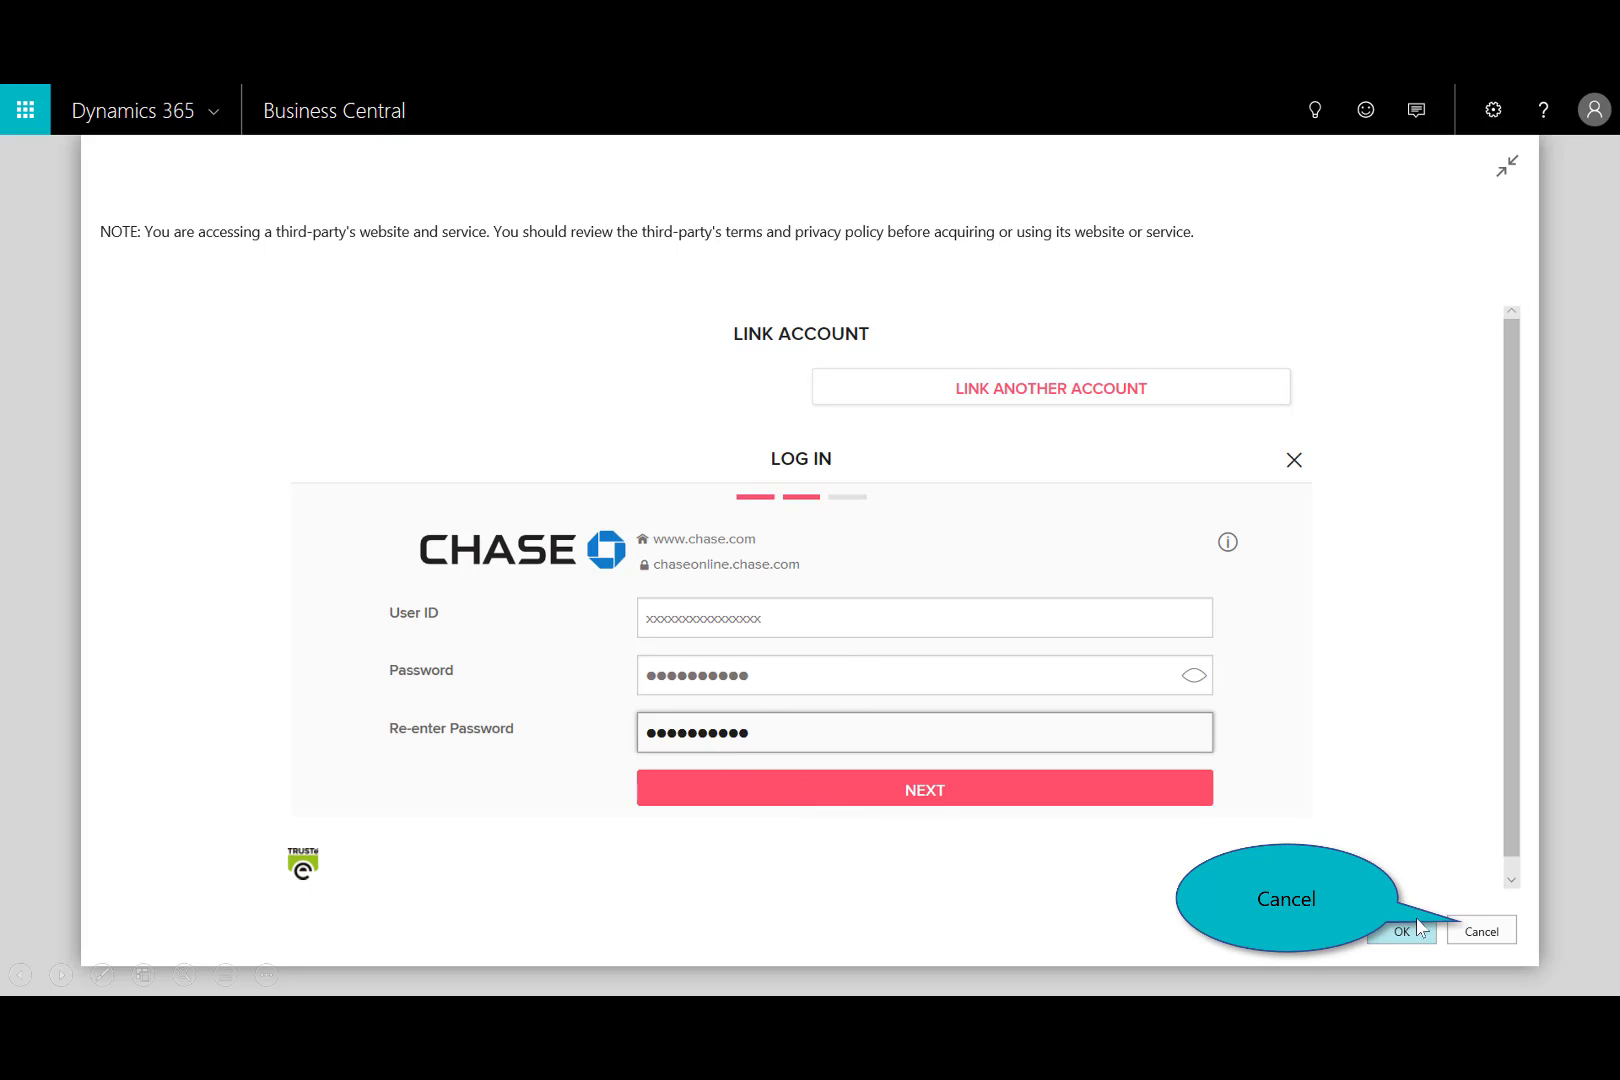
click(1480, 931)
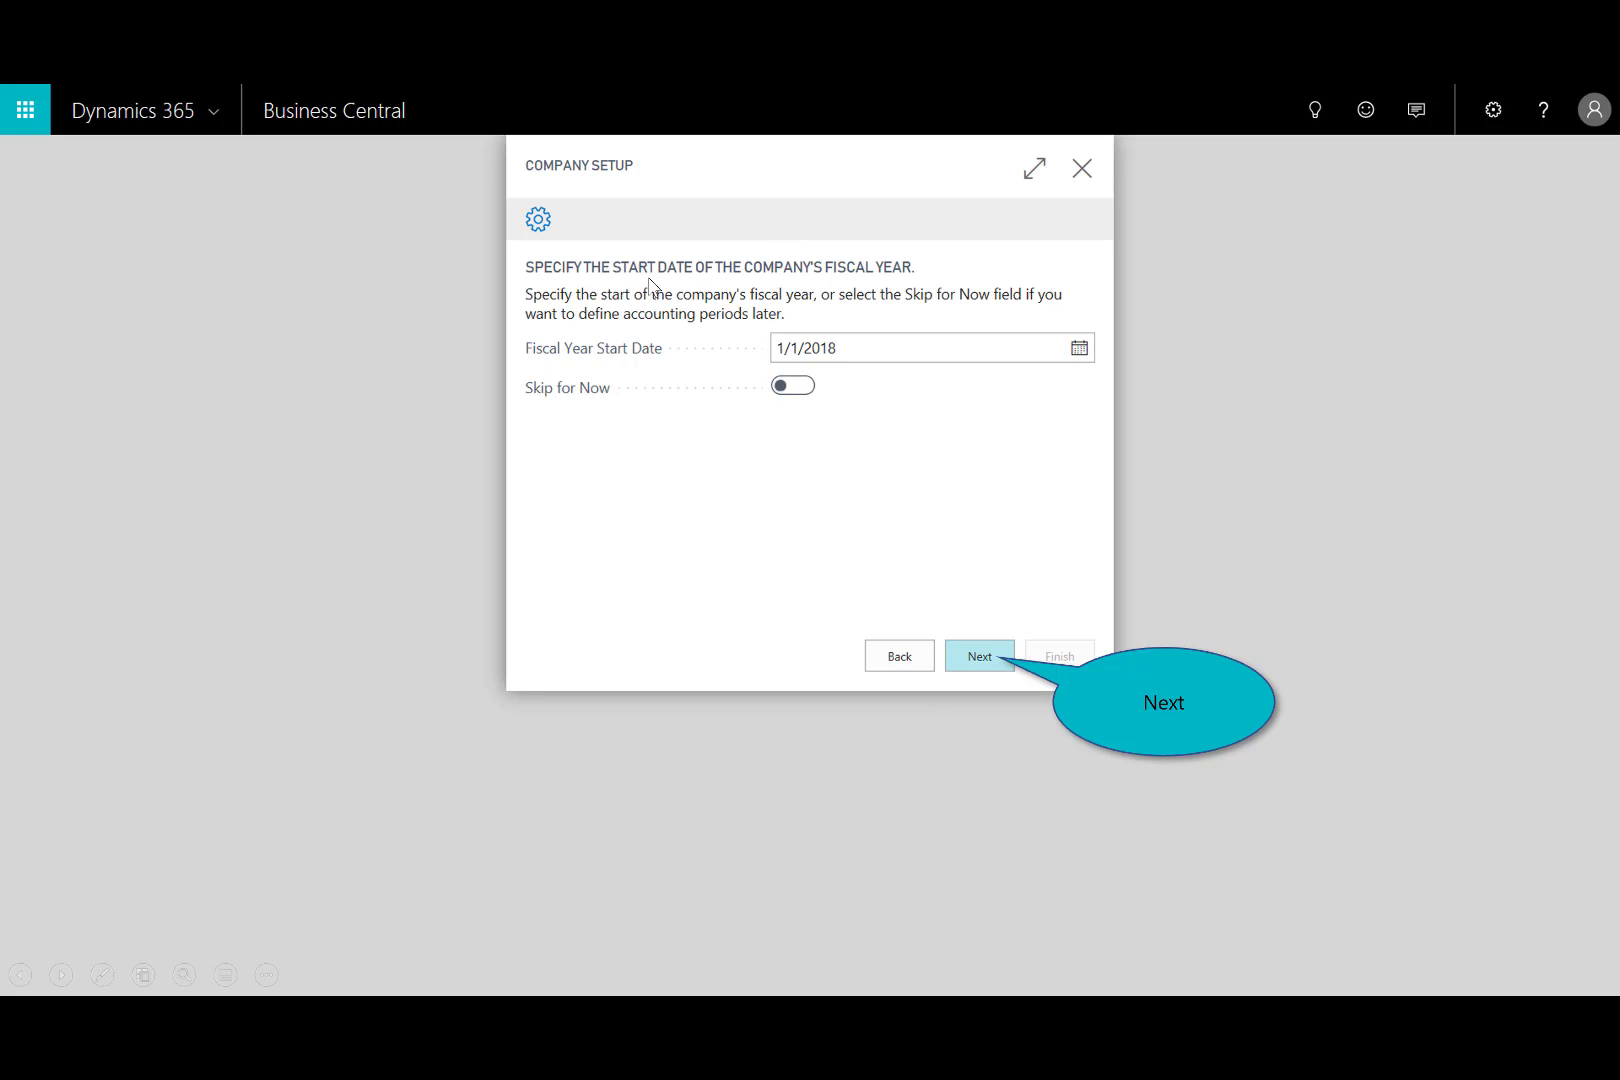
Complete Company Setup with the fiscal year starting 1/1/2018 and FIFO as the costing method.
click(979, 666)
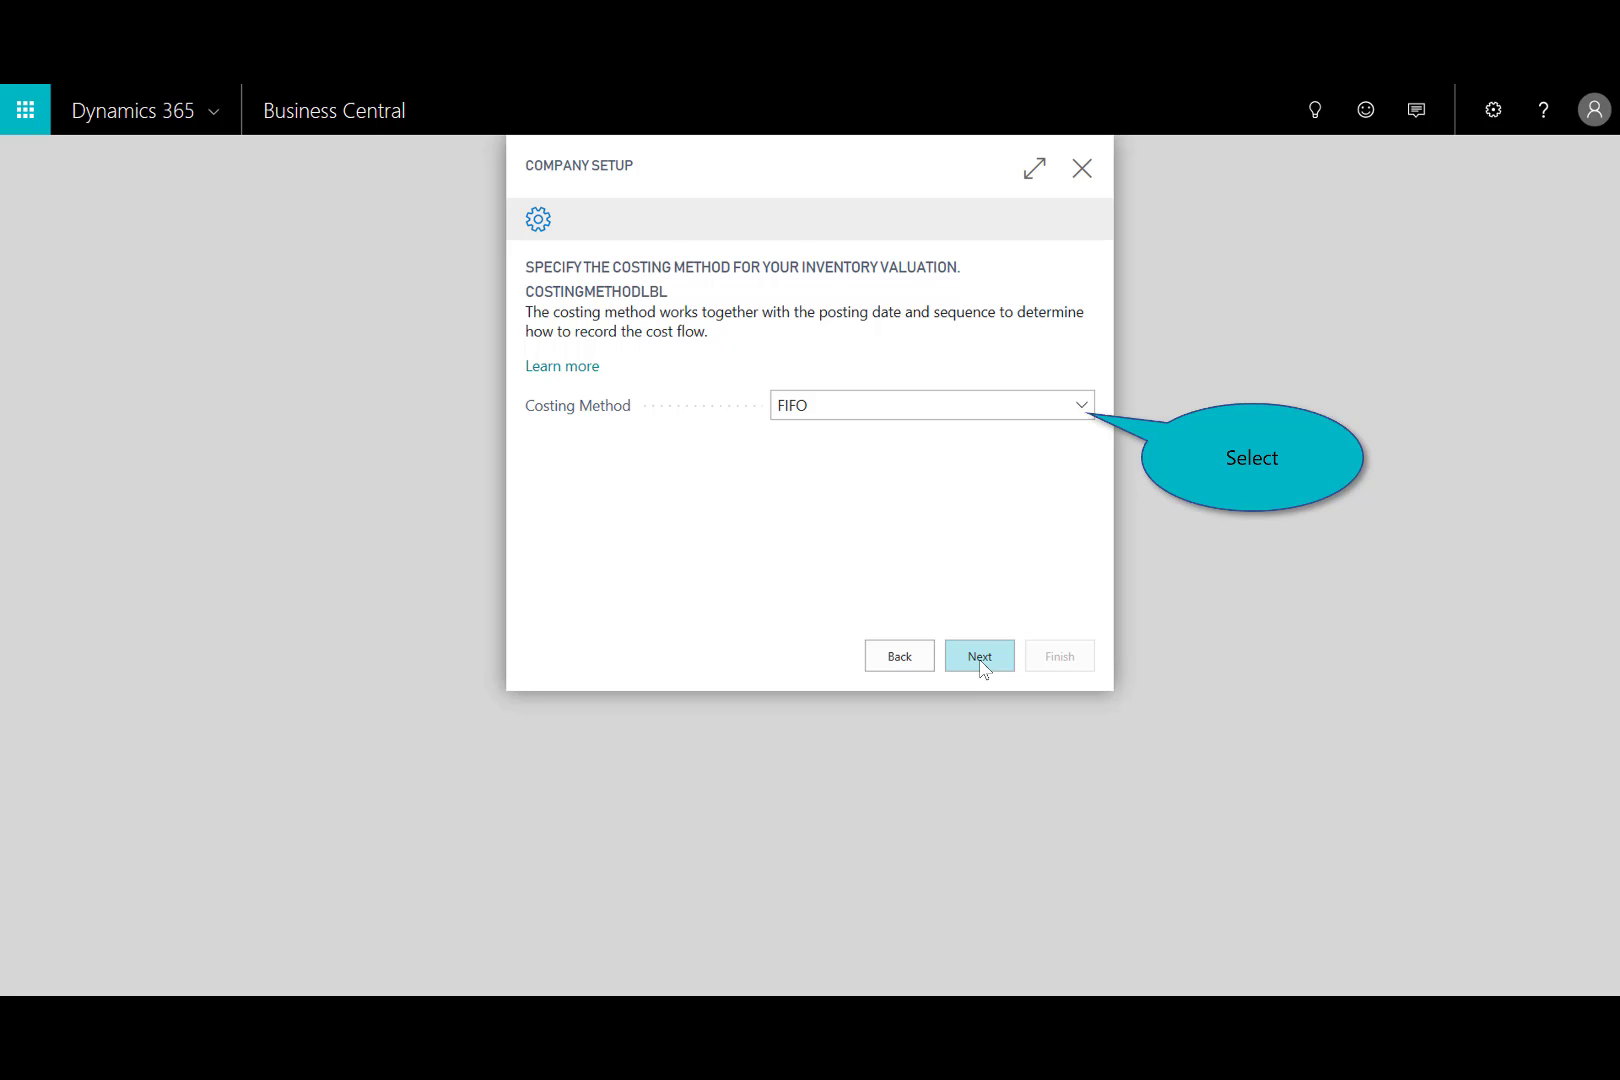
click(1080, 406)
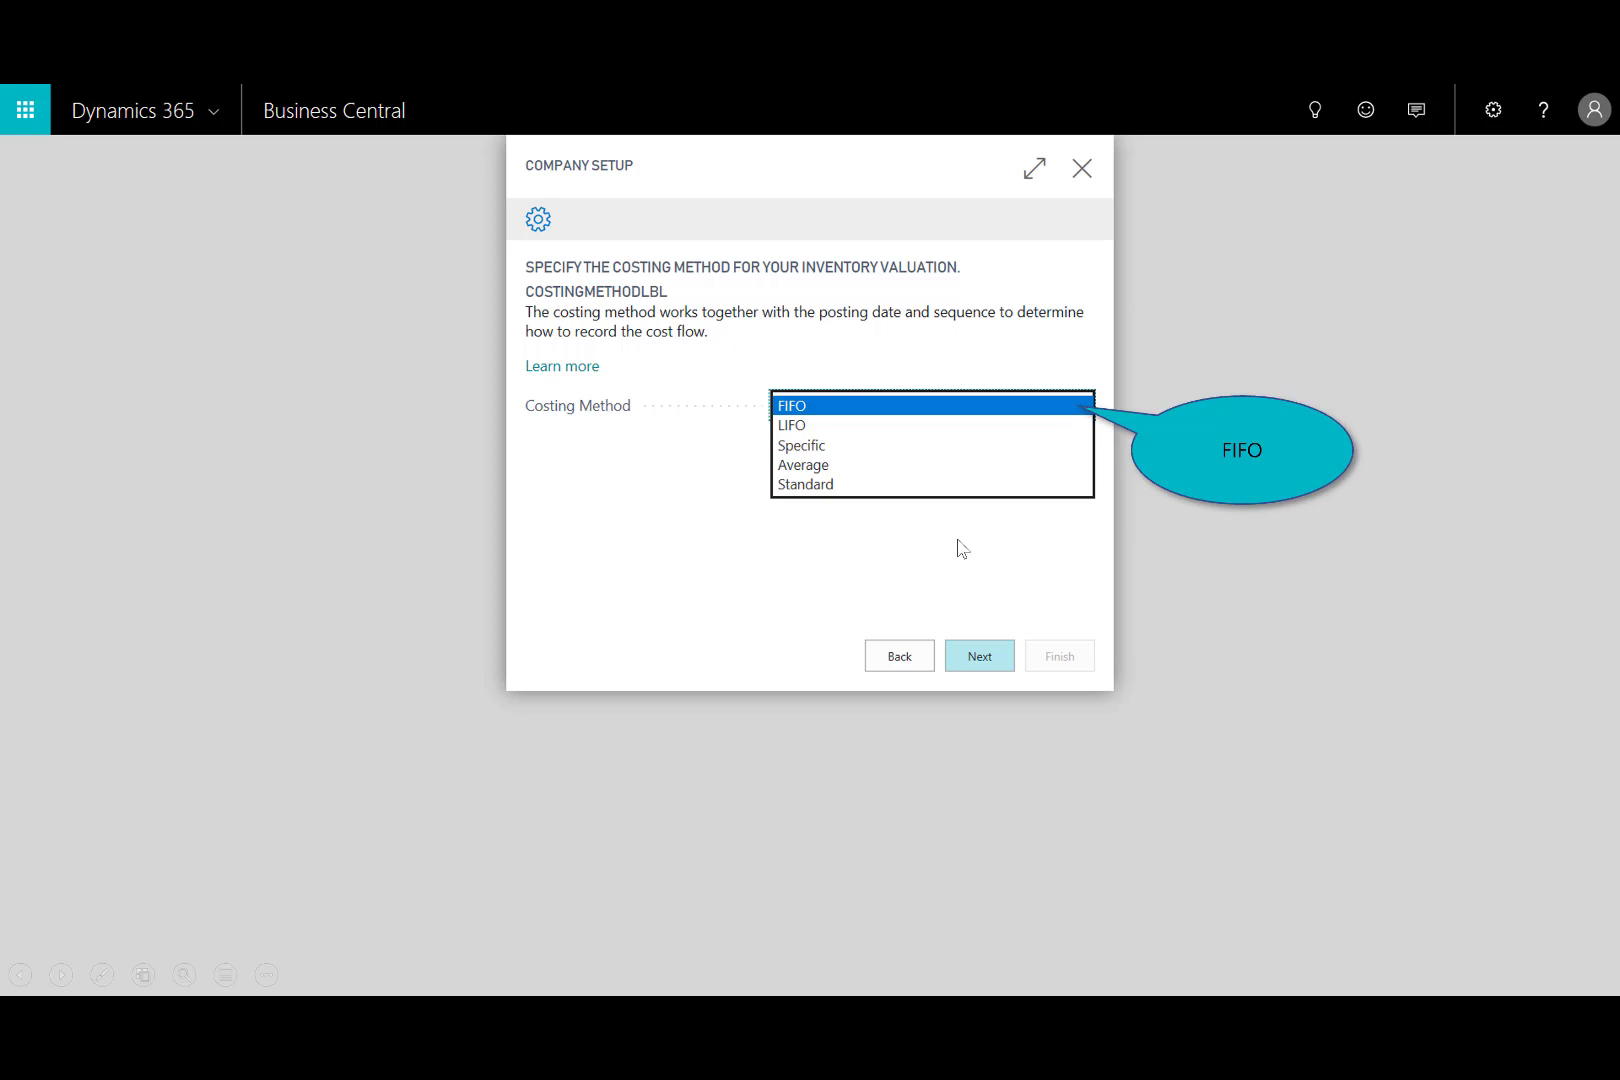
click(790, 410)
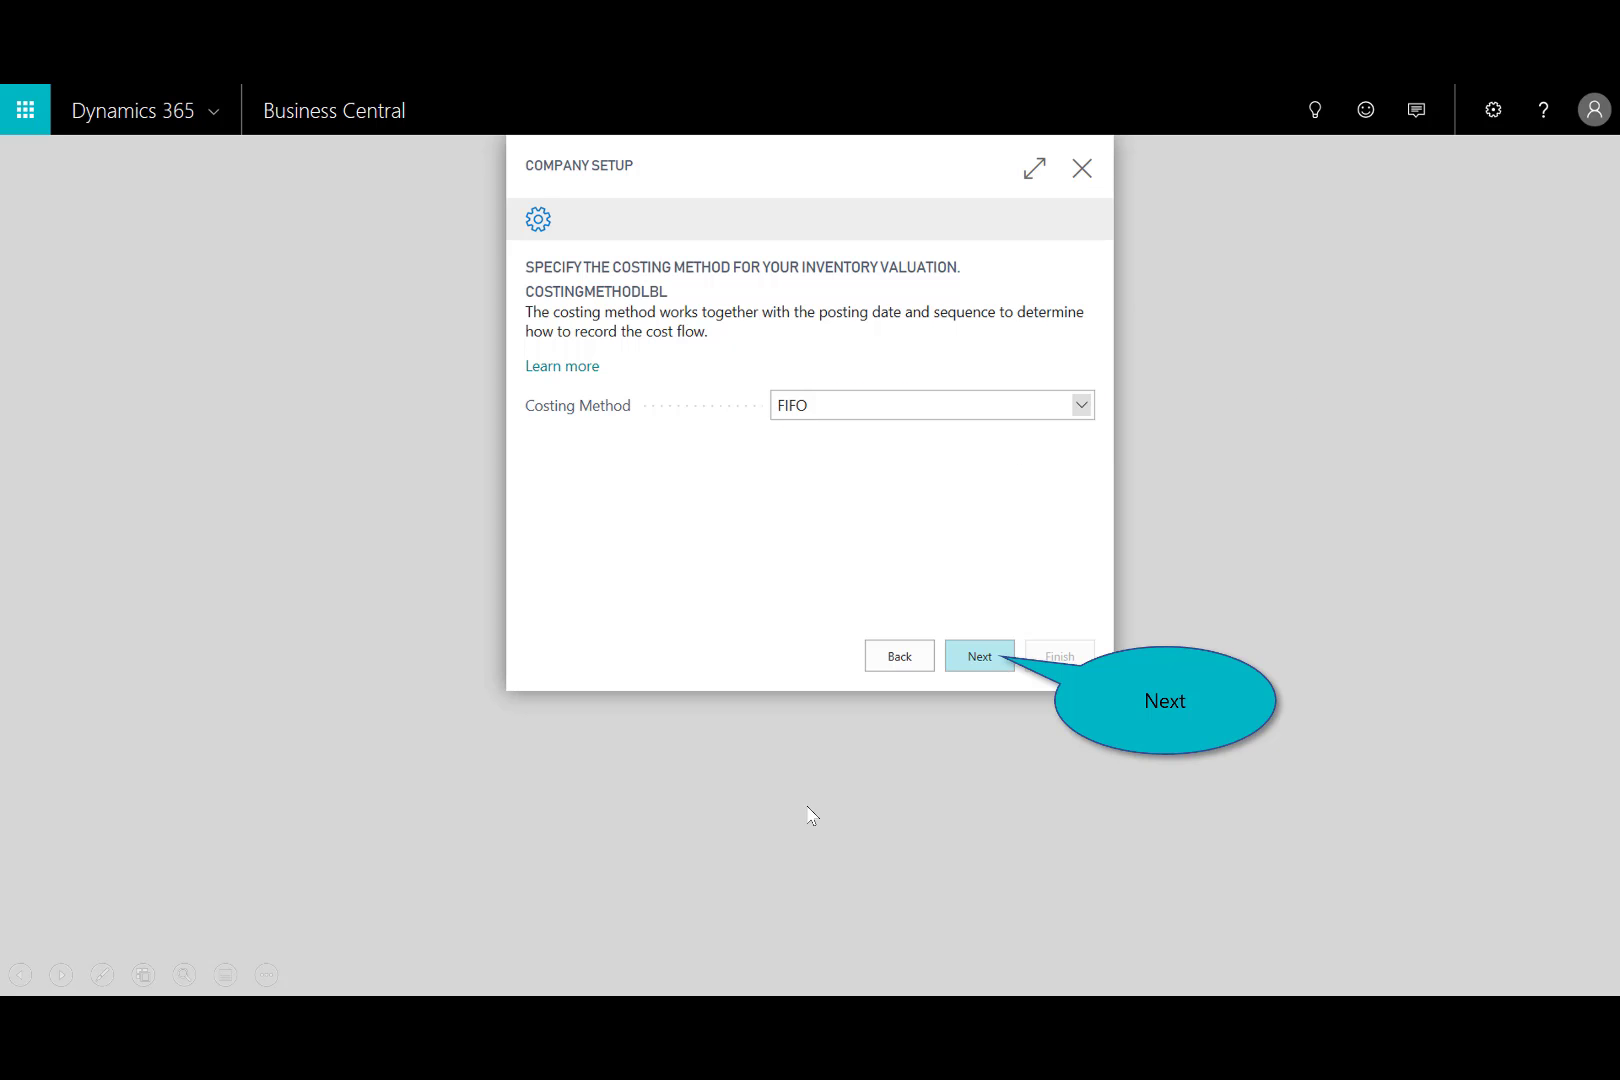
click(990, 662)
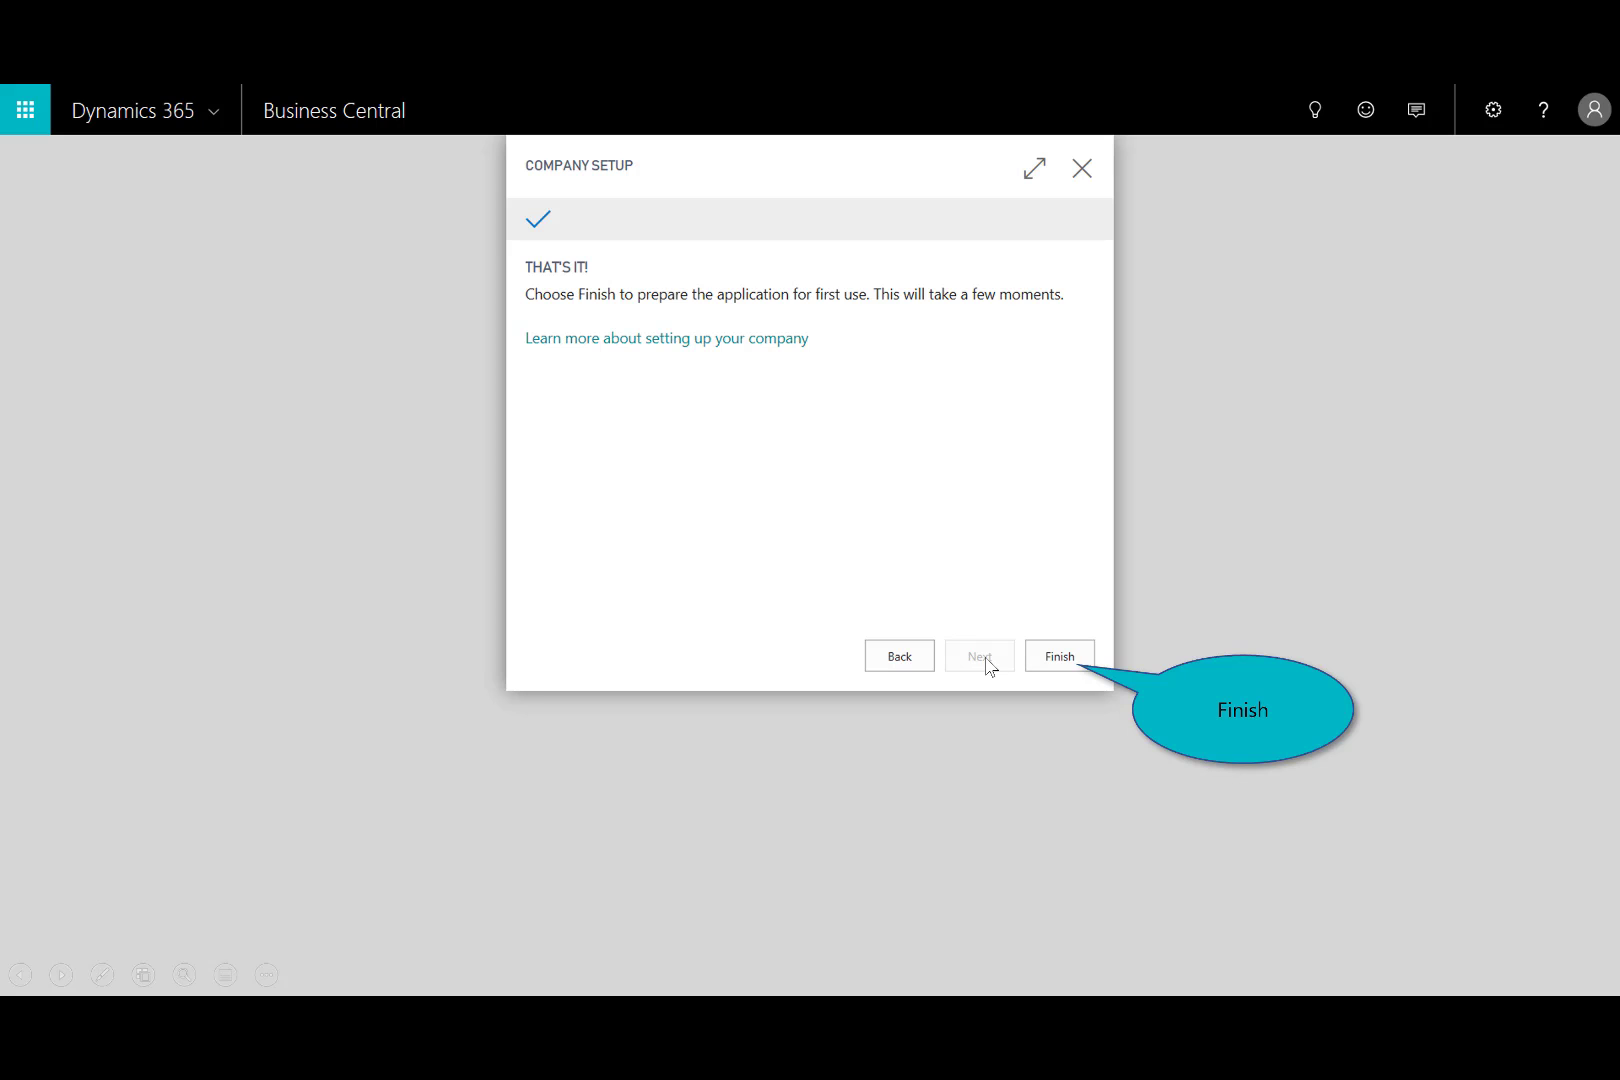
click(1040, 662)
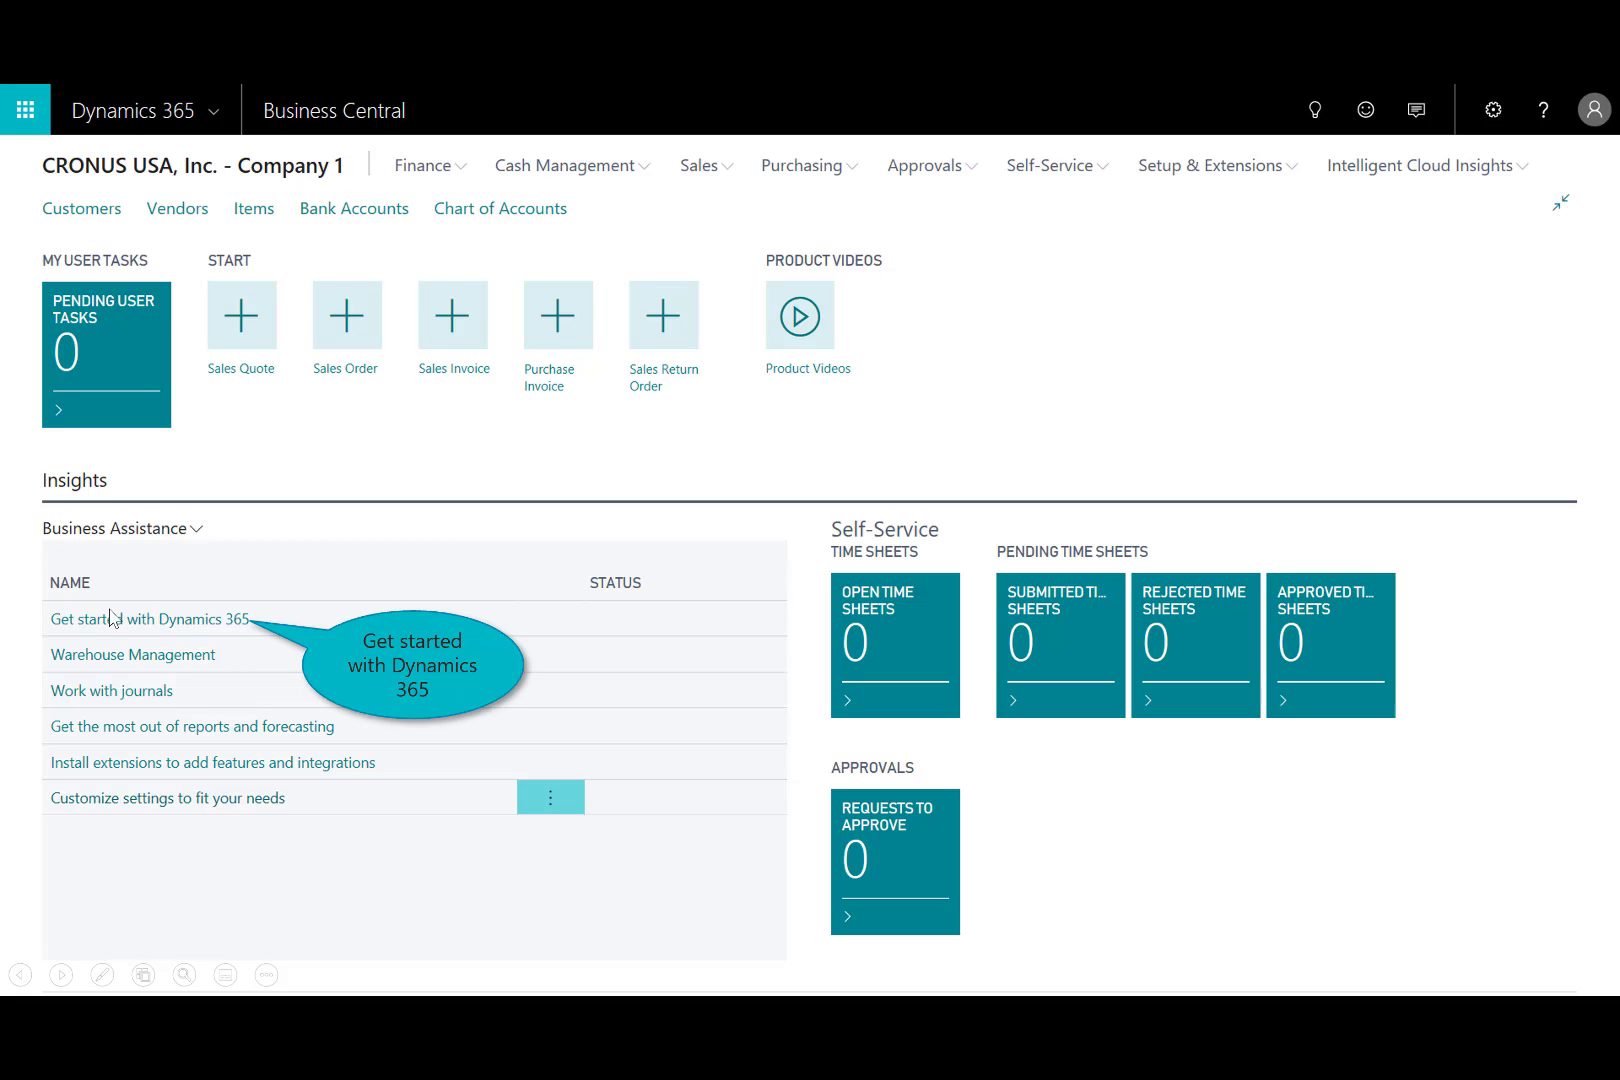
Open the "Get started with Dynamics 365" resources and view the Migrate Business Data video.
click(160, 623)
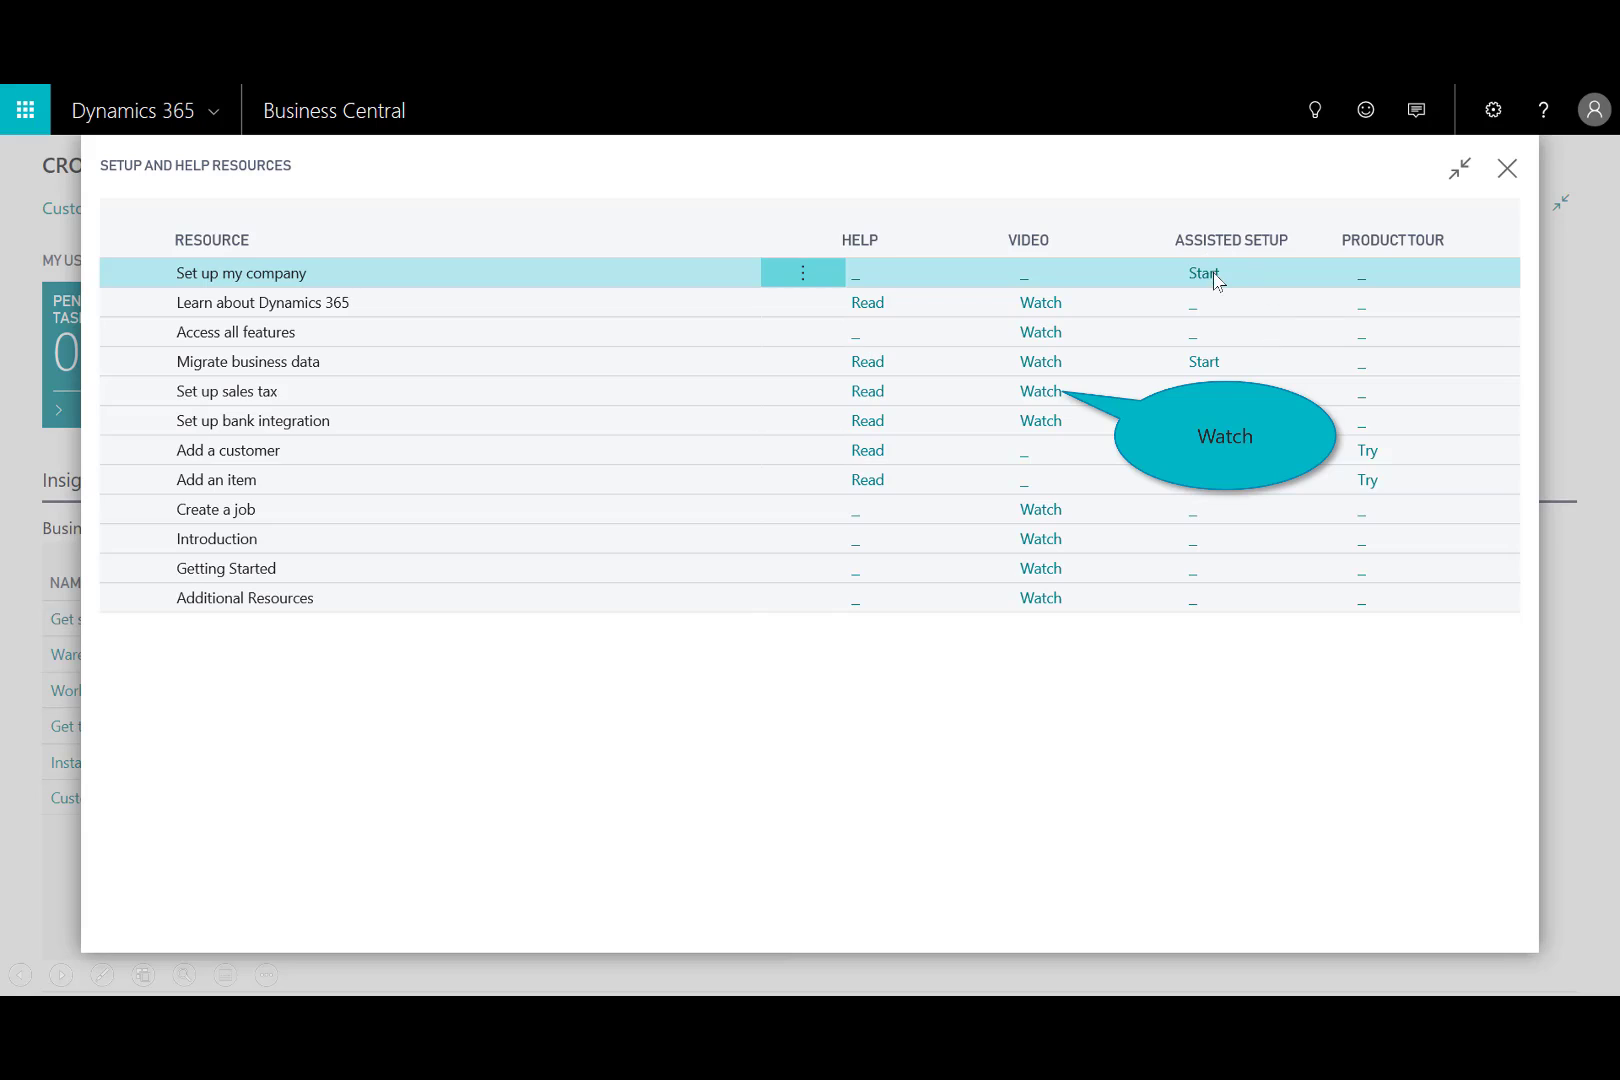
click(1036, 396)
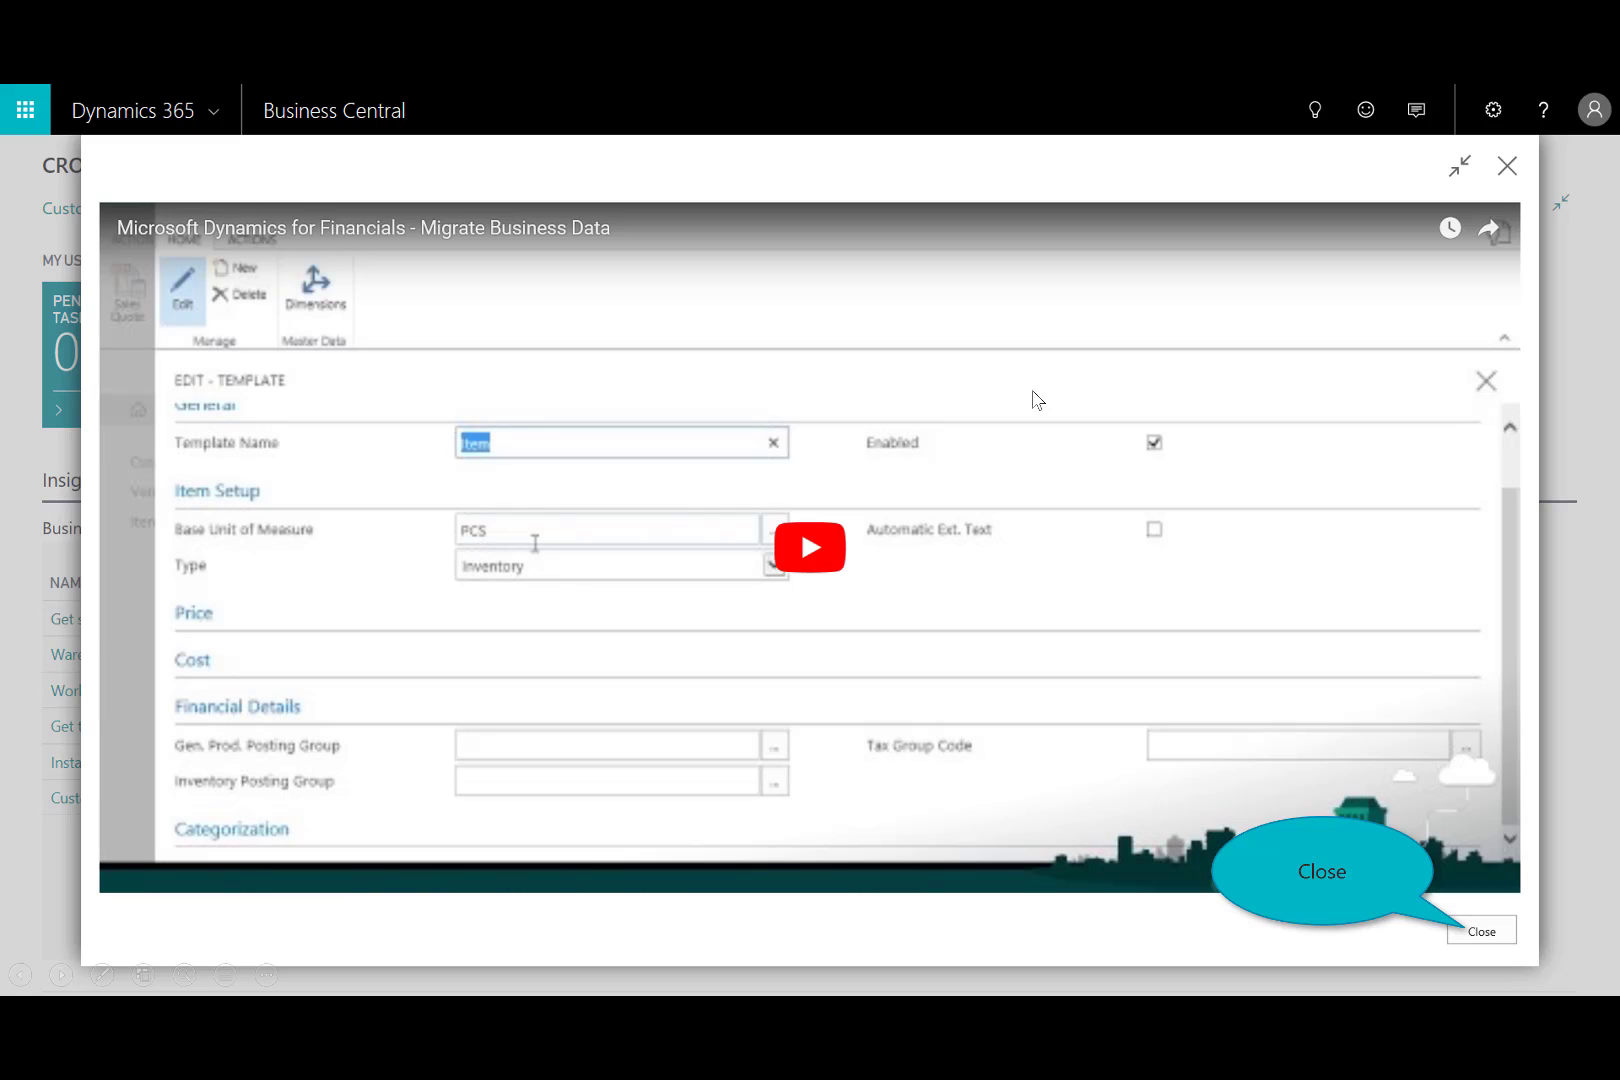
click(1233, 521)
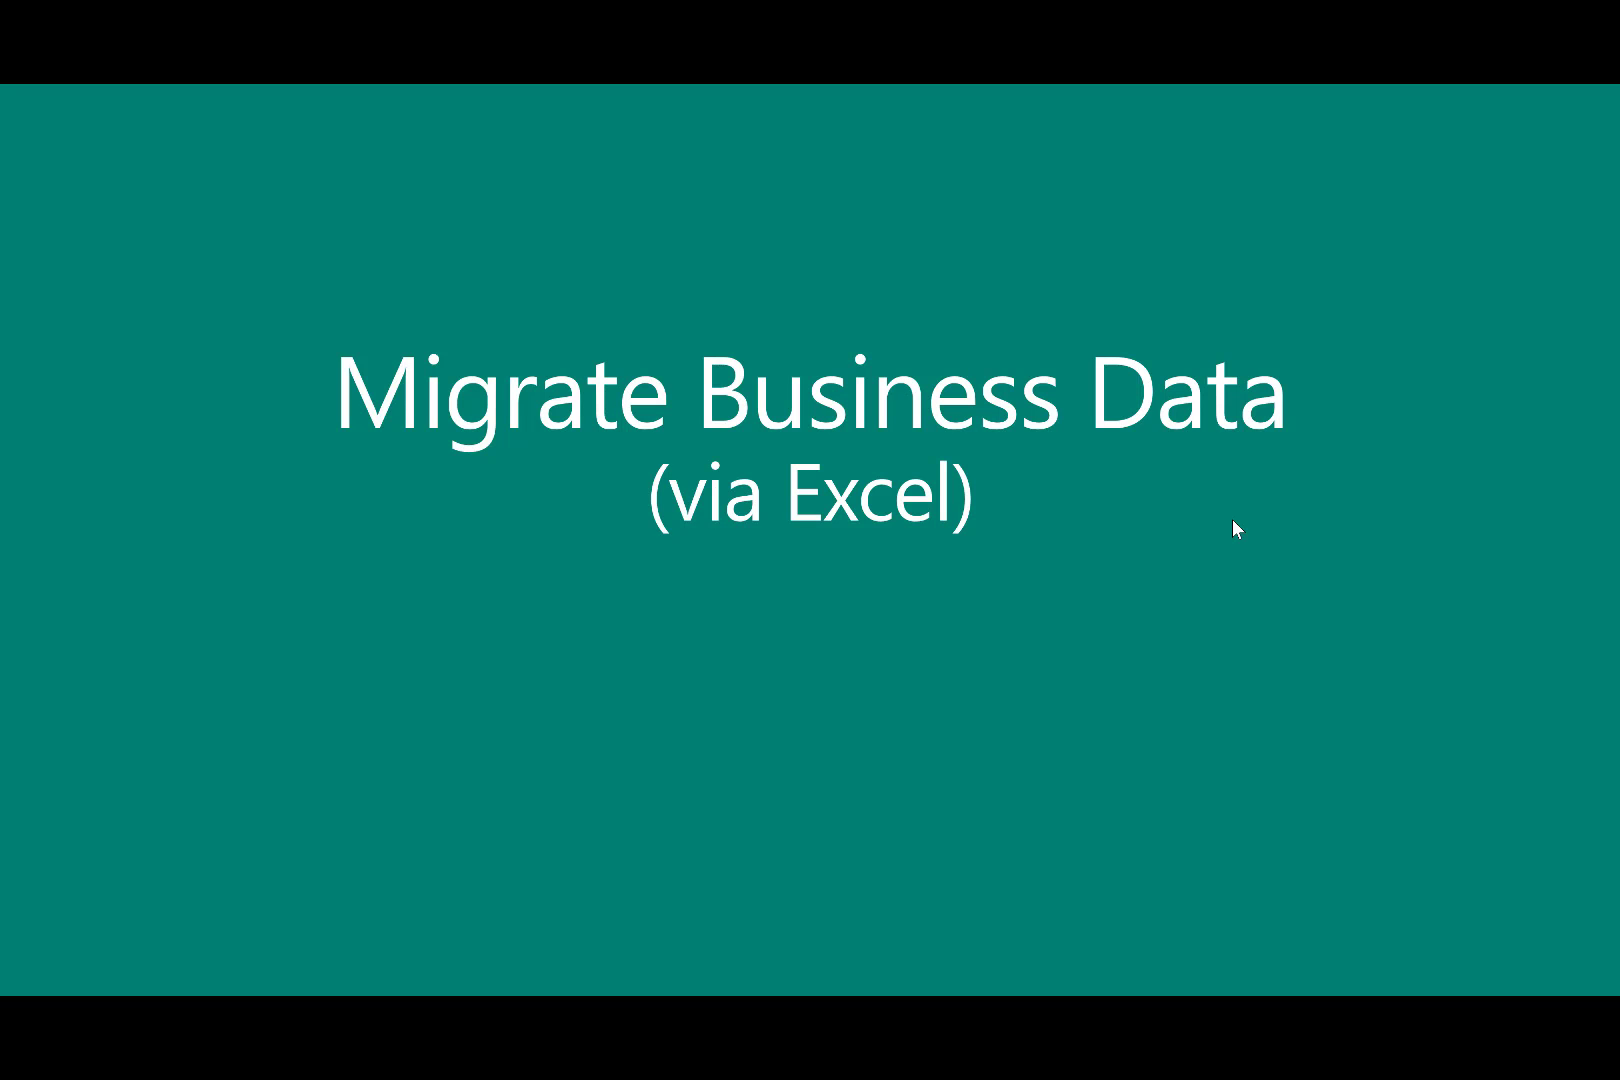
click(920, 662)
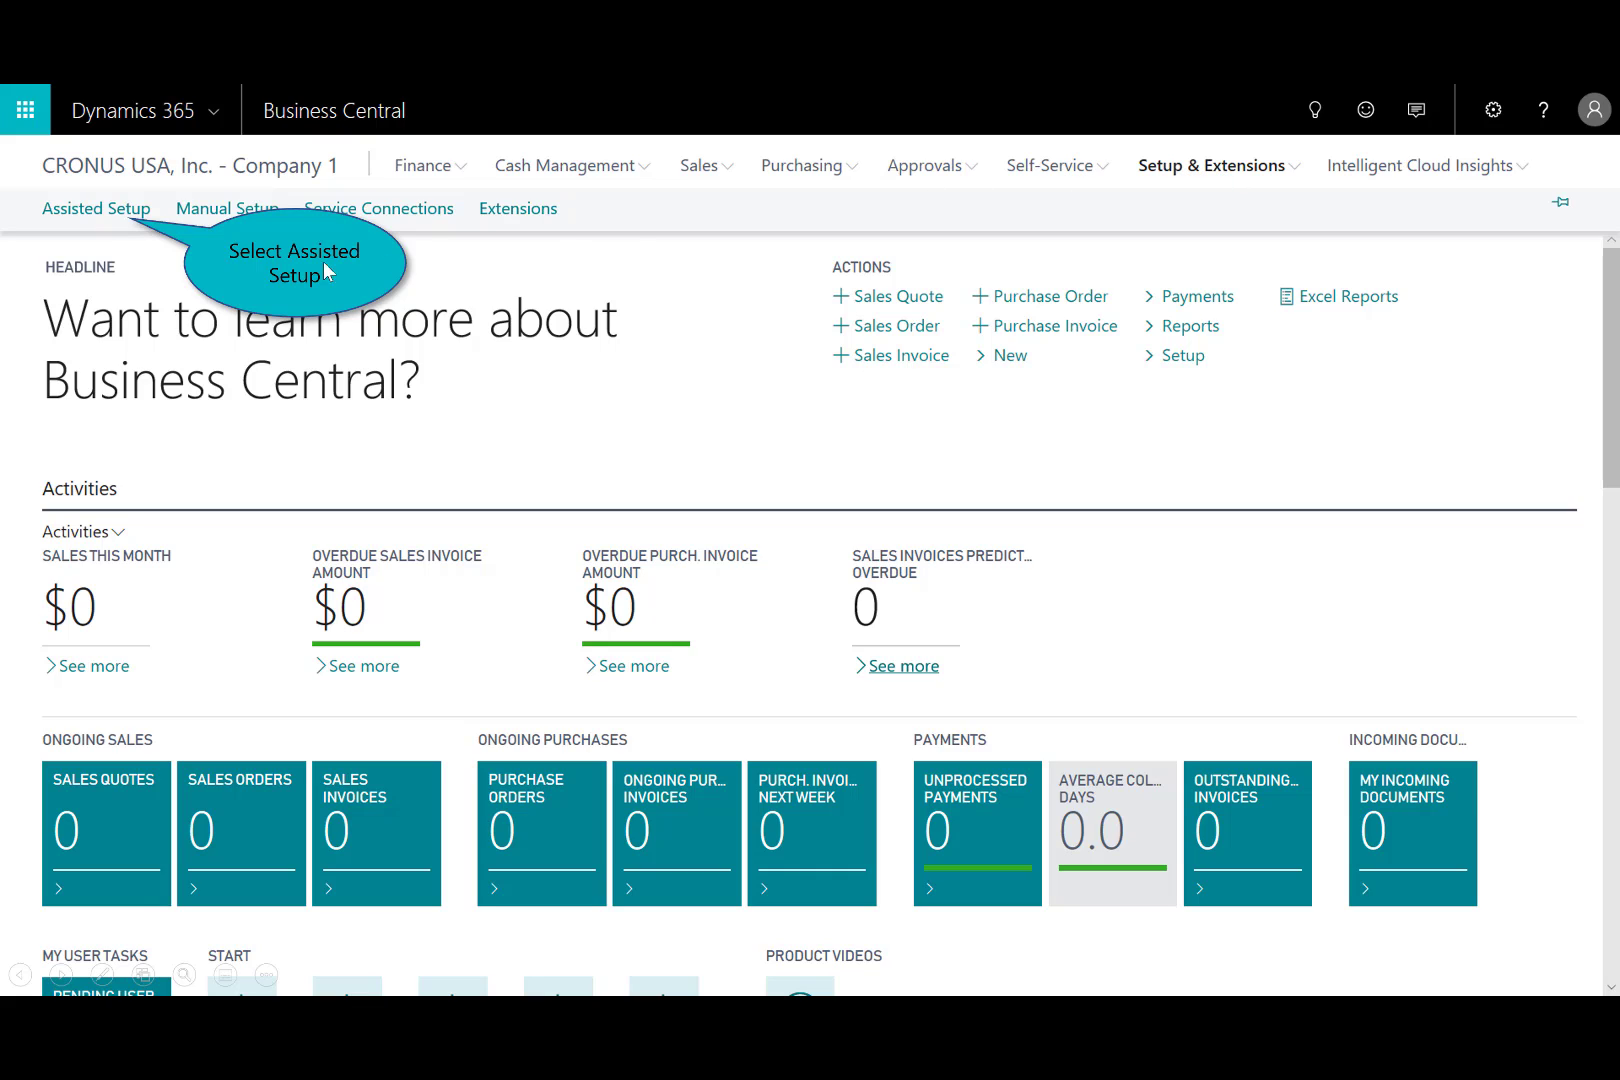
Start the Migrate business data assisted setup, look through the available data migrators, and continue with Import from Excel as data source.
click(77, 215)
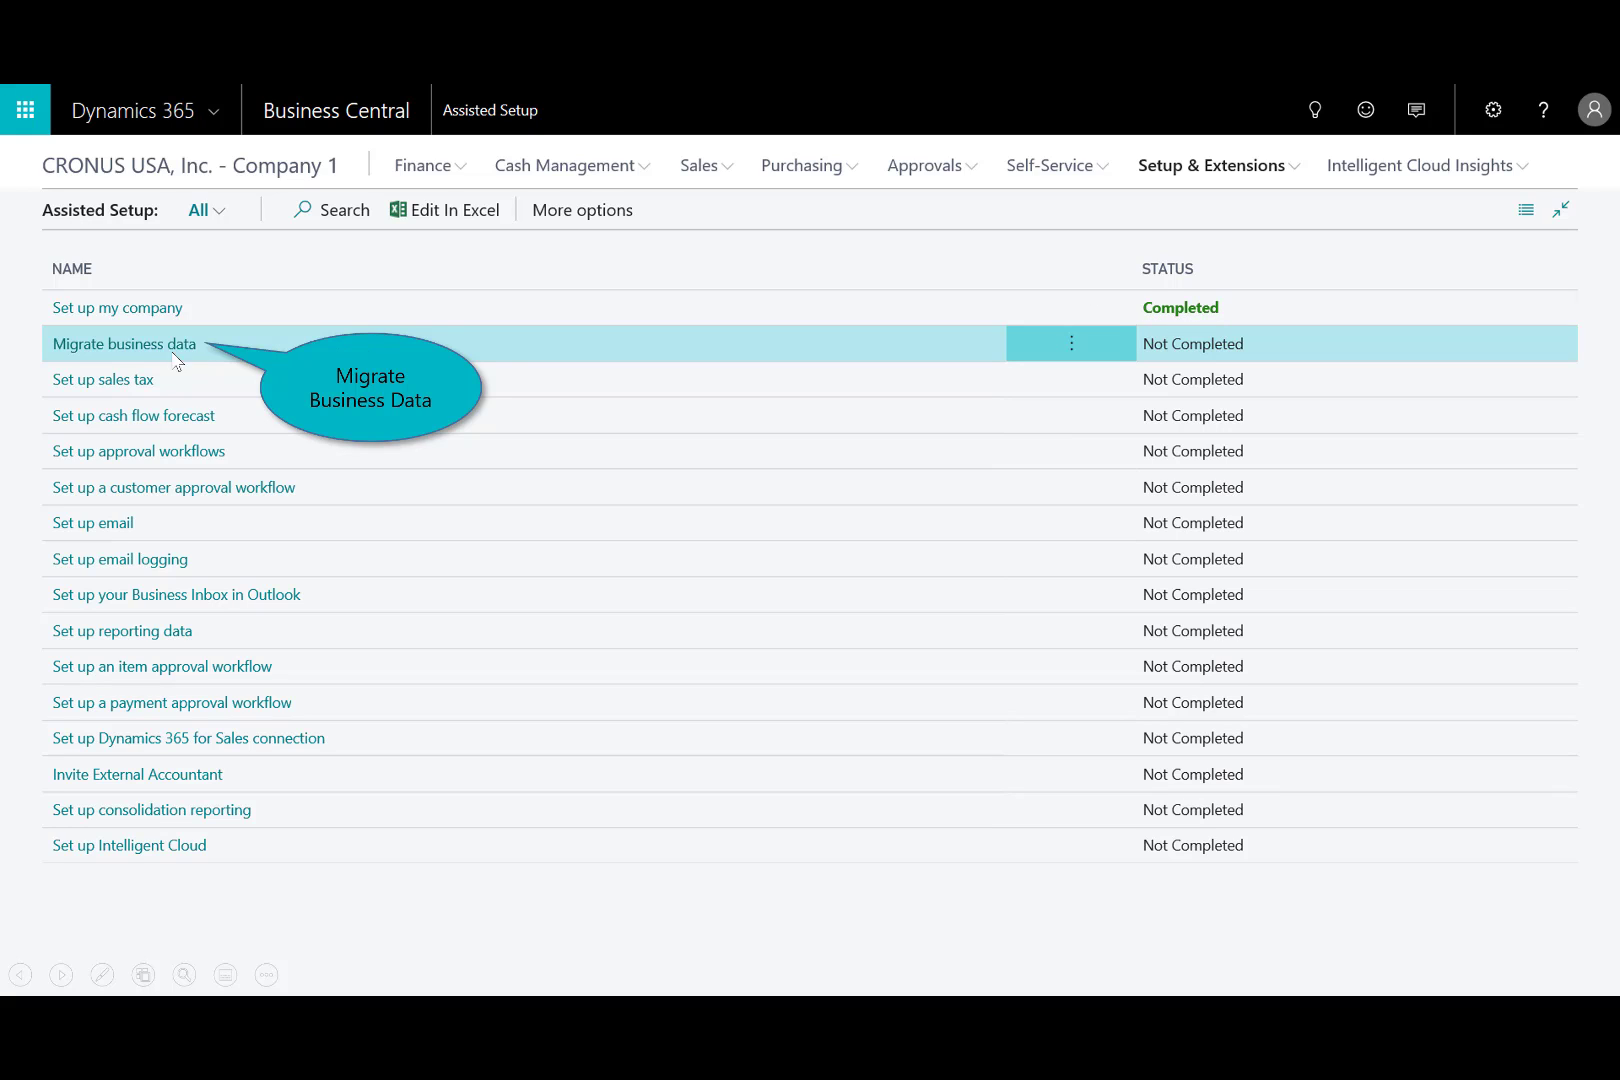
click(130, 345)
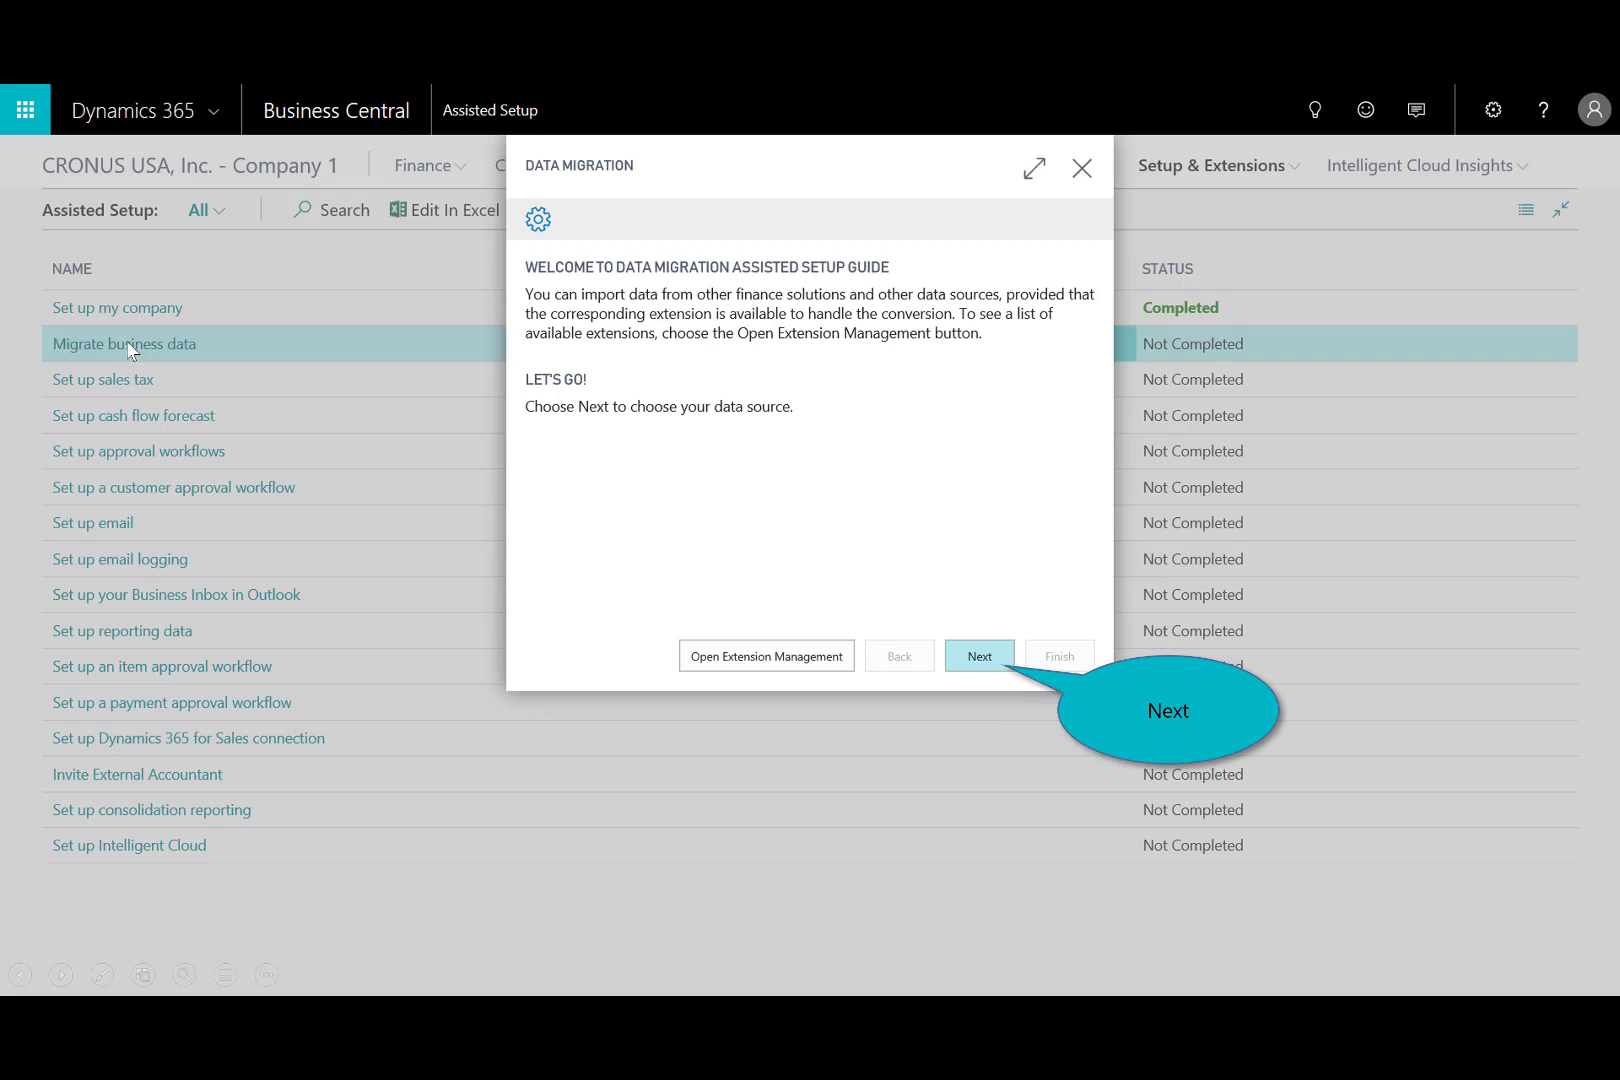
click(979, 658)
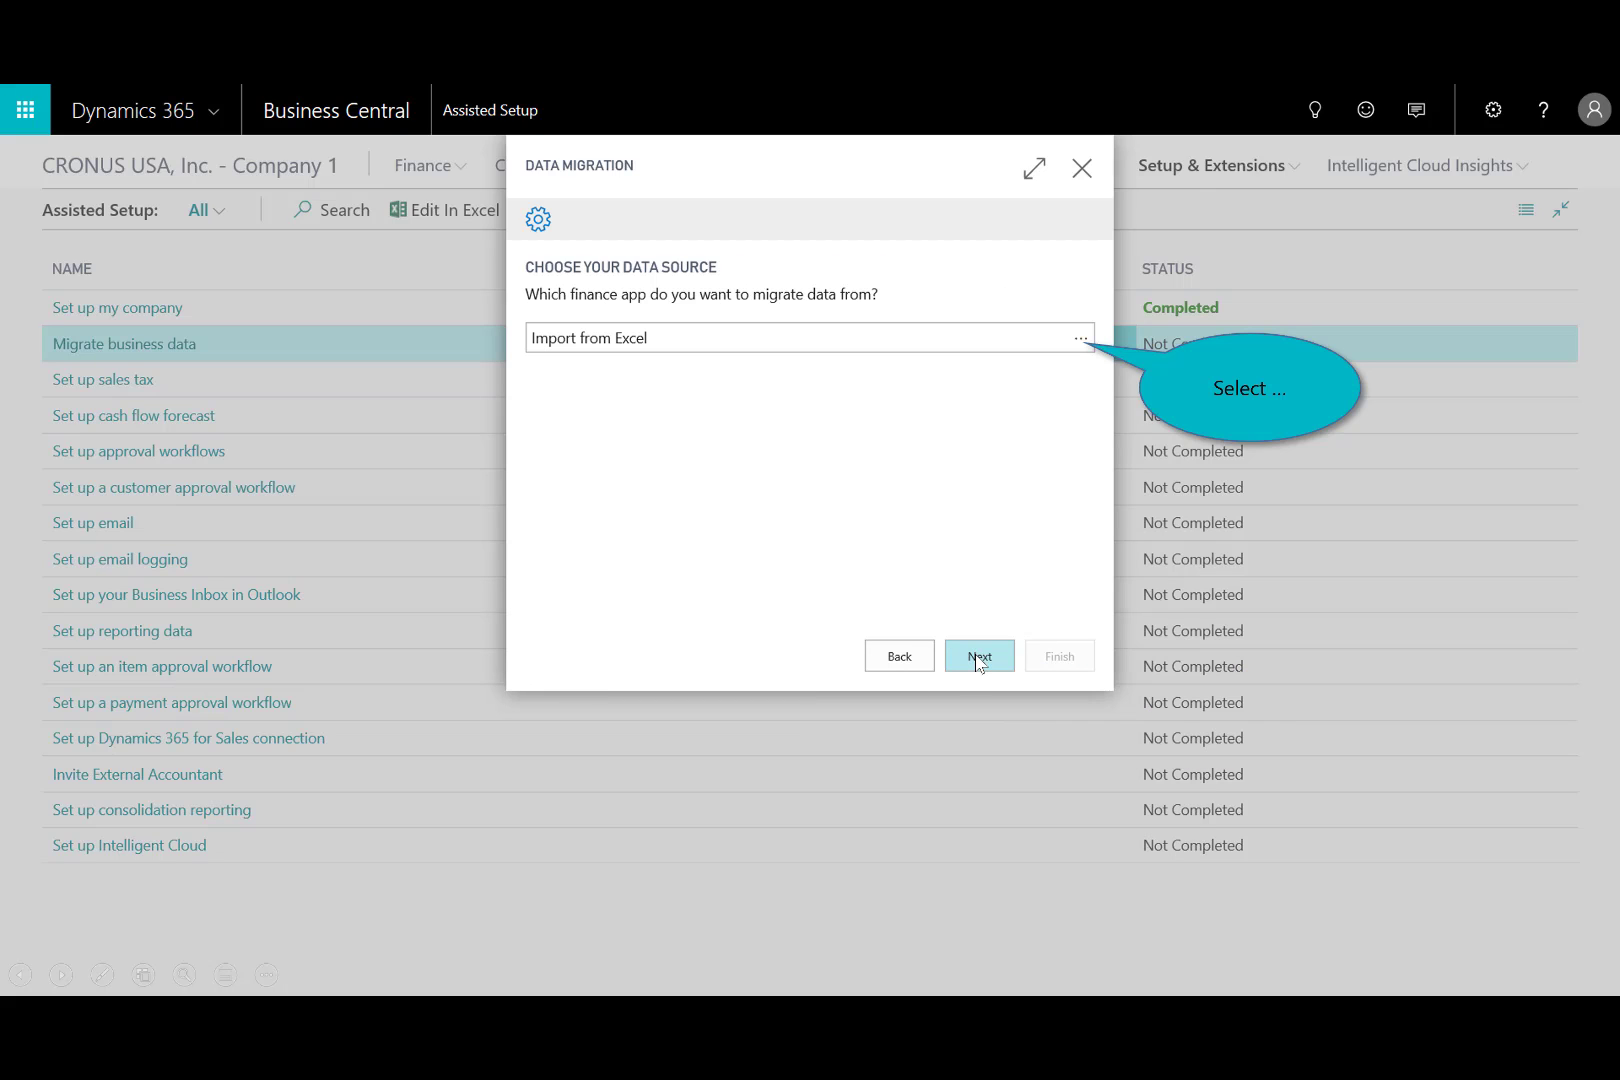
click(1086, 345)
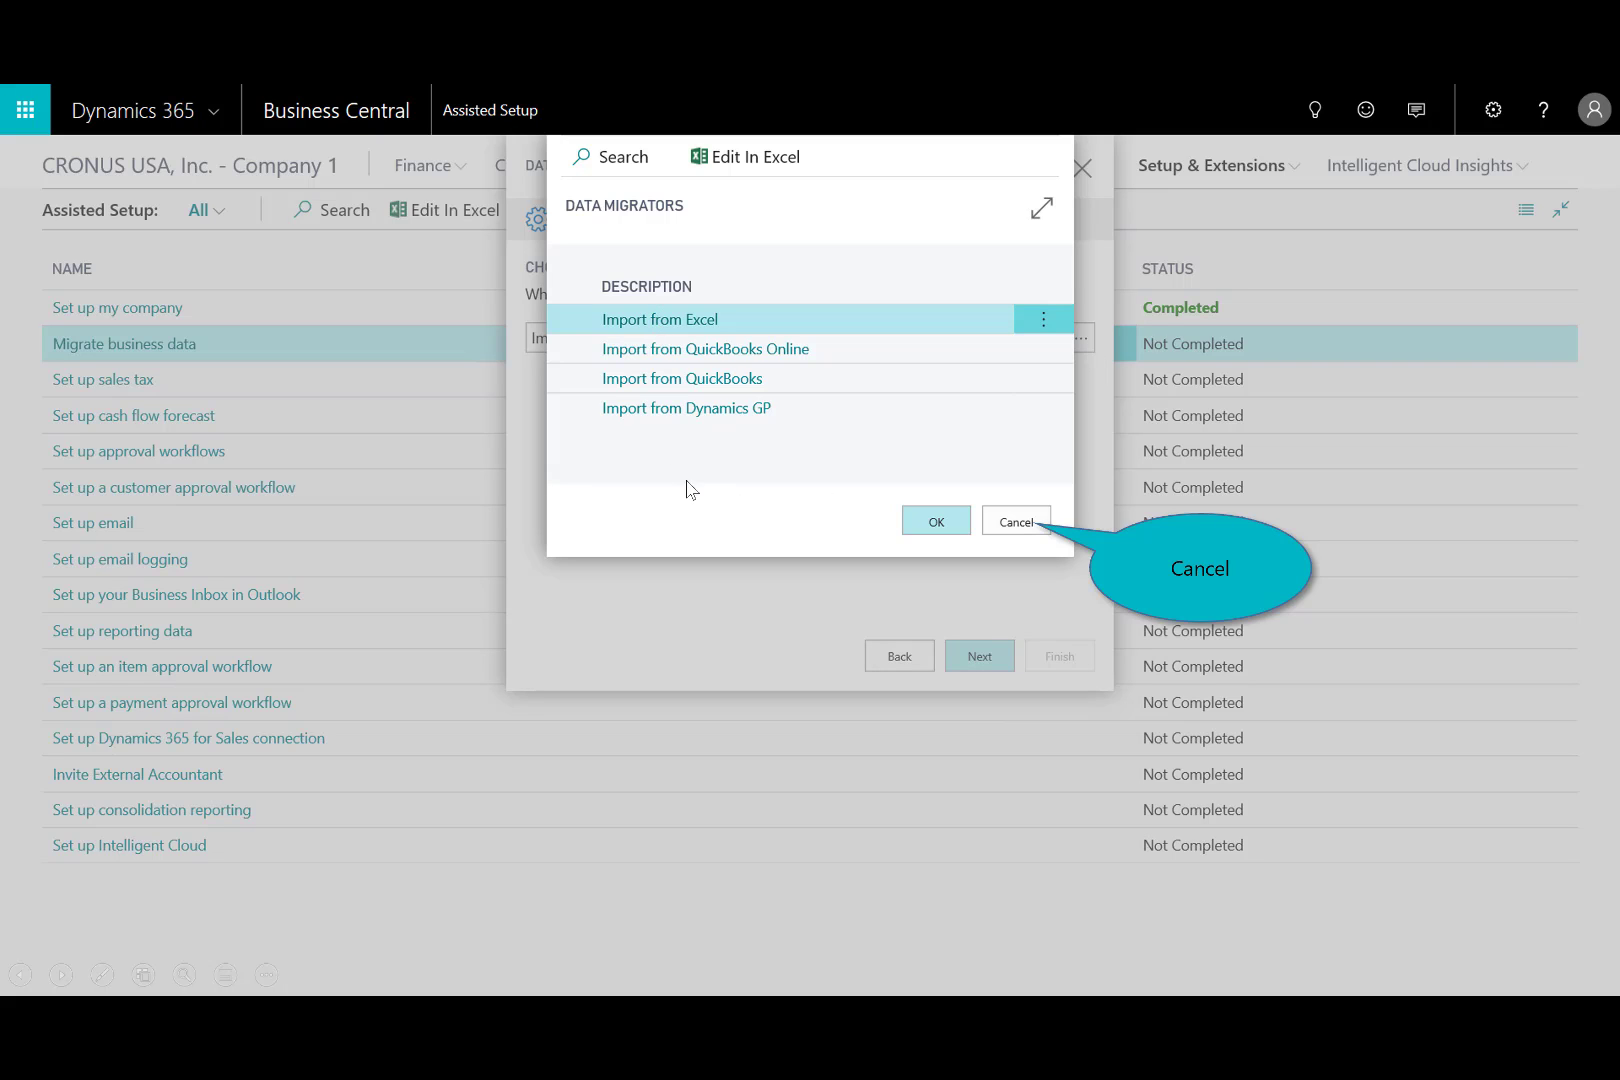
click(1040, 524)
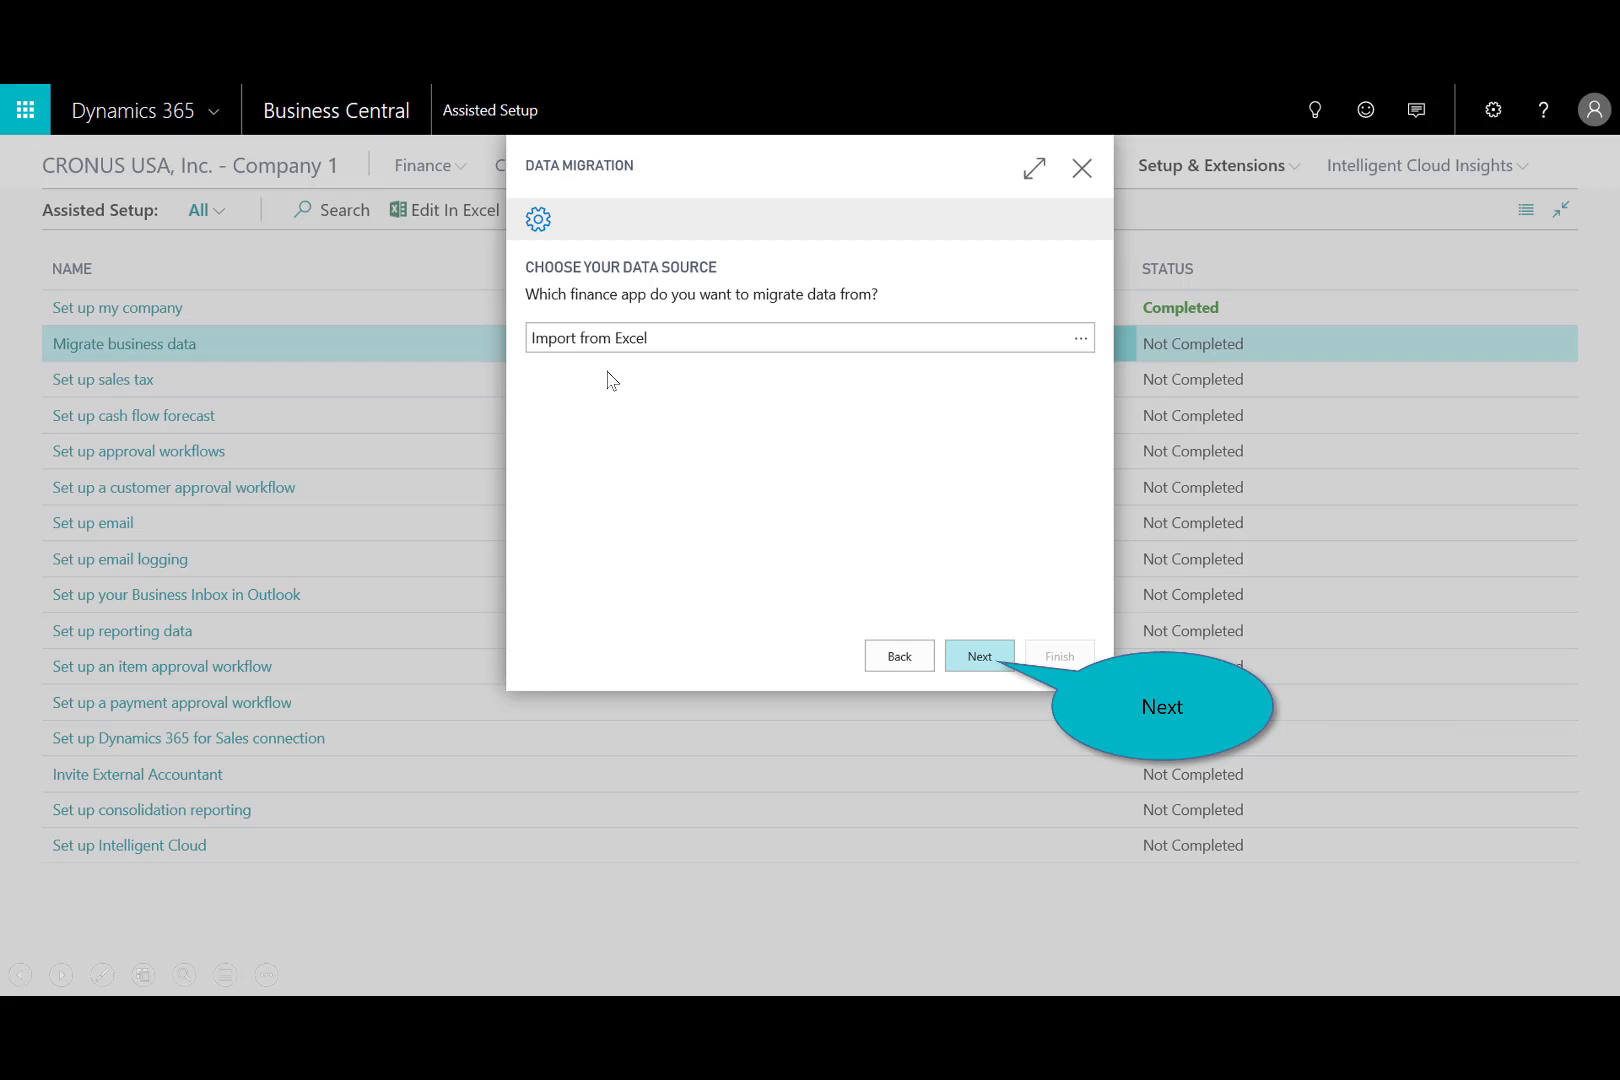
click(977, 660)
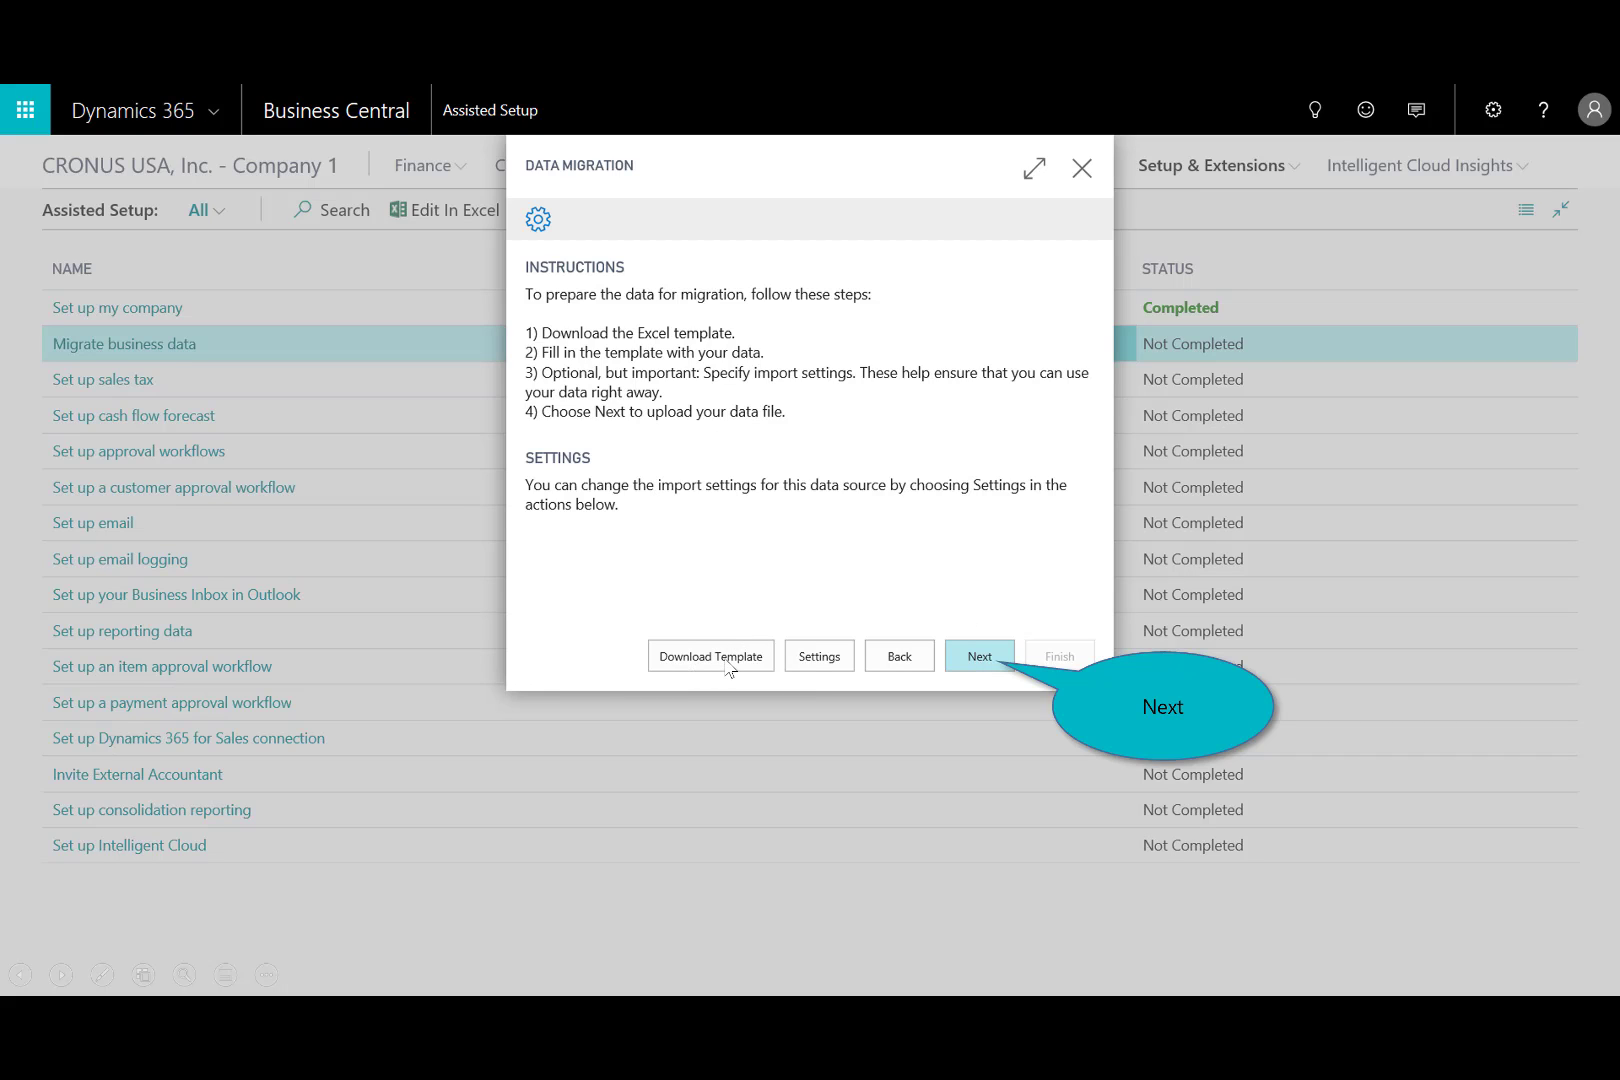
Upload the Excel file "DataImport_Dynamics365_10-06_2018 MLB.xlsx" from the Downloads folder for the data migration.
click(977, 665)
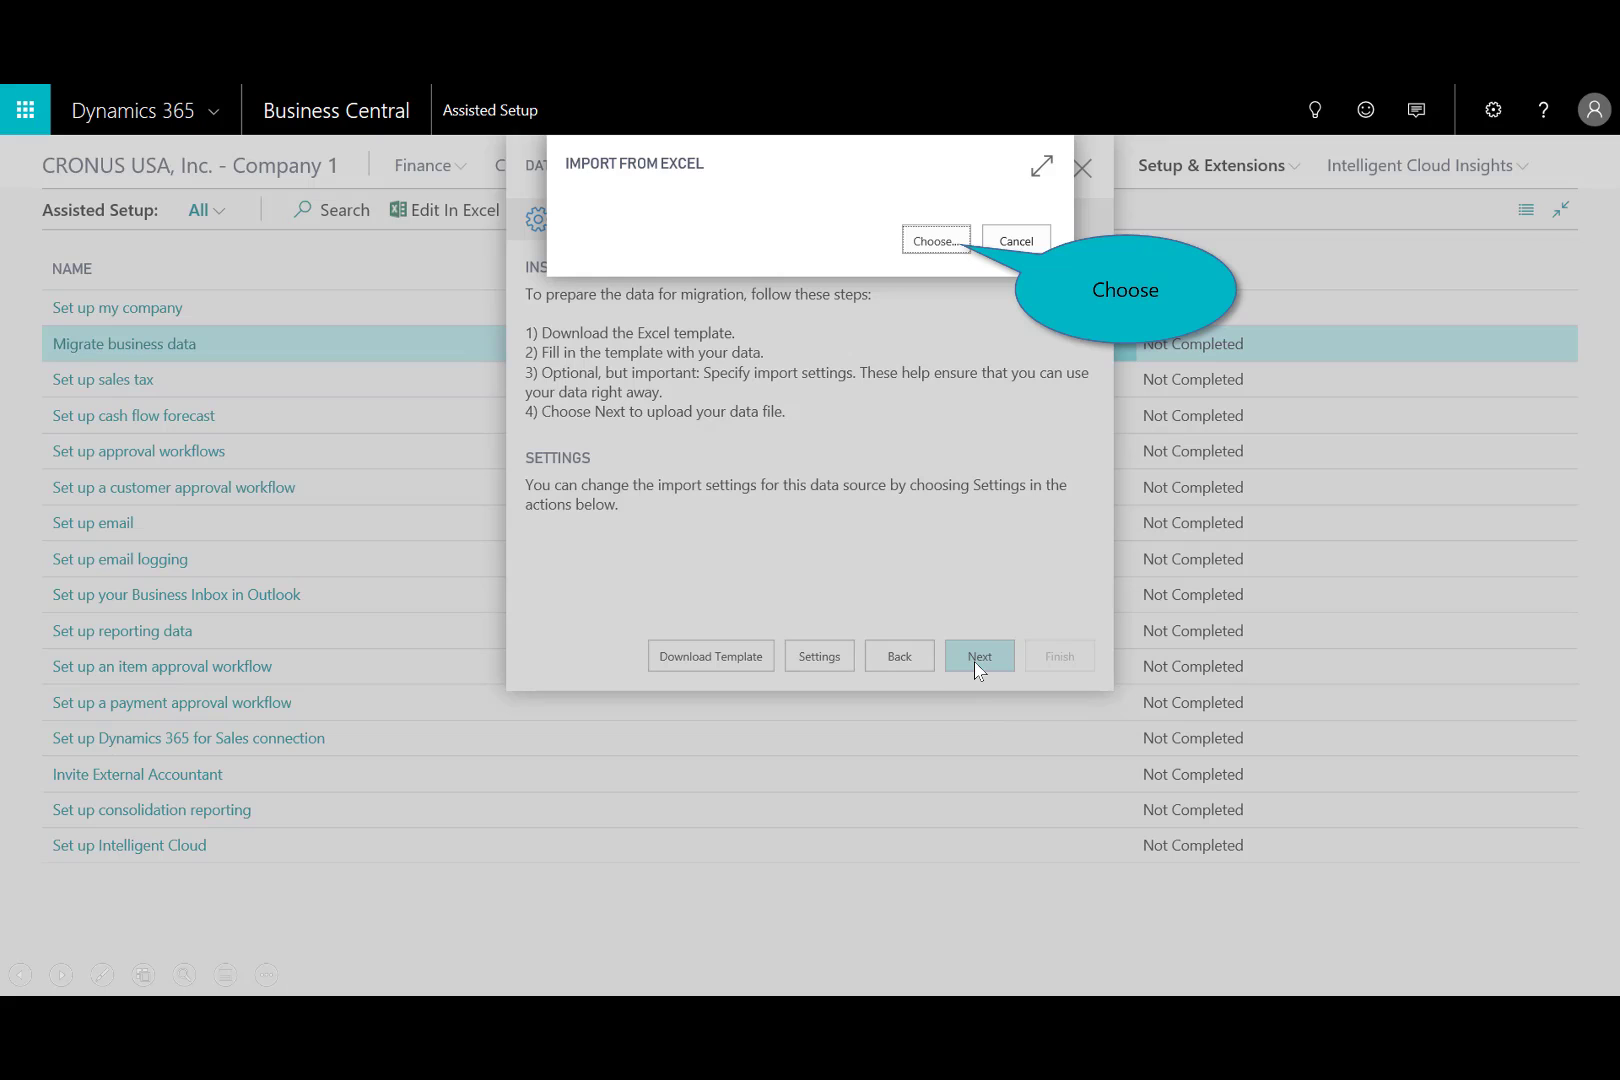
click(924, 242)
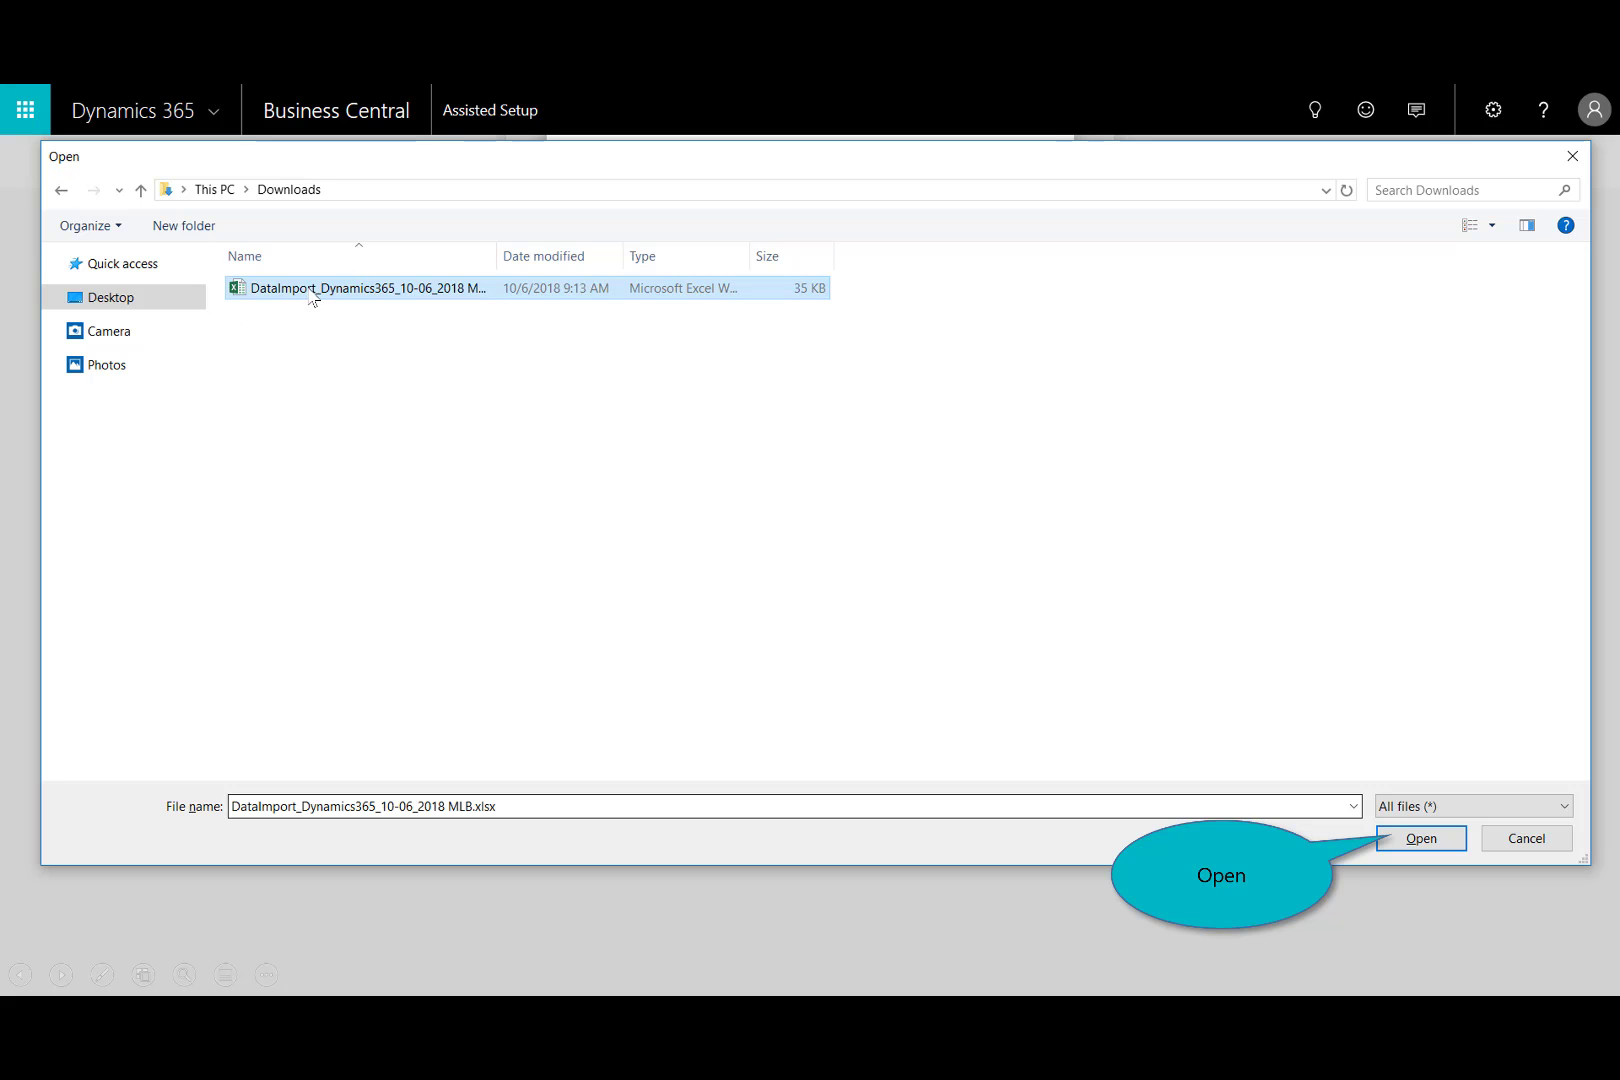
click(1413, 841)
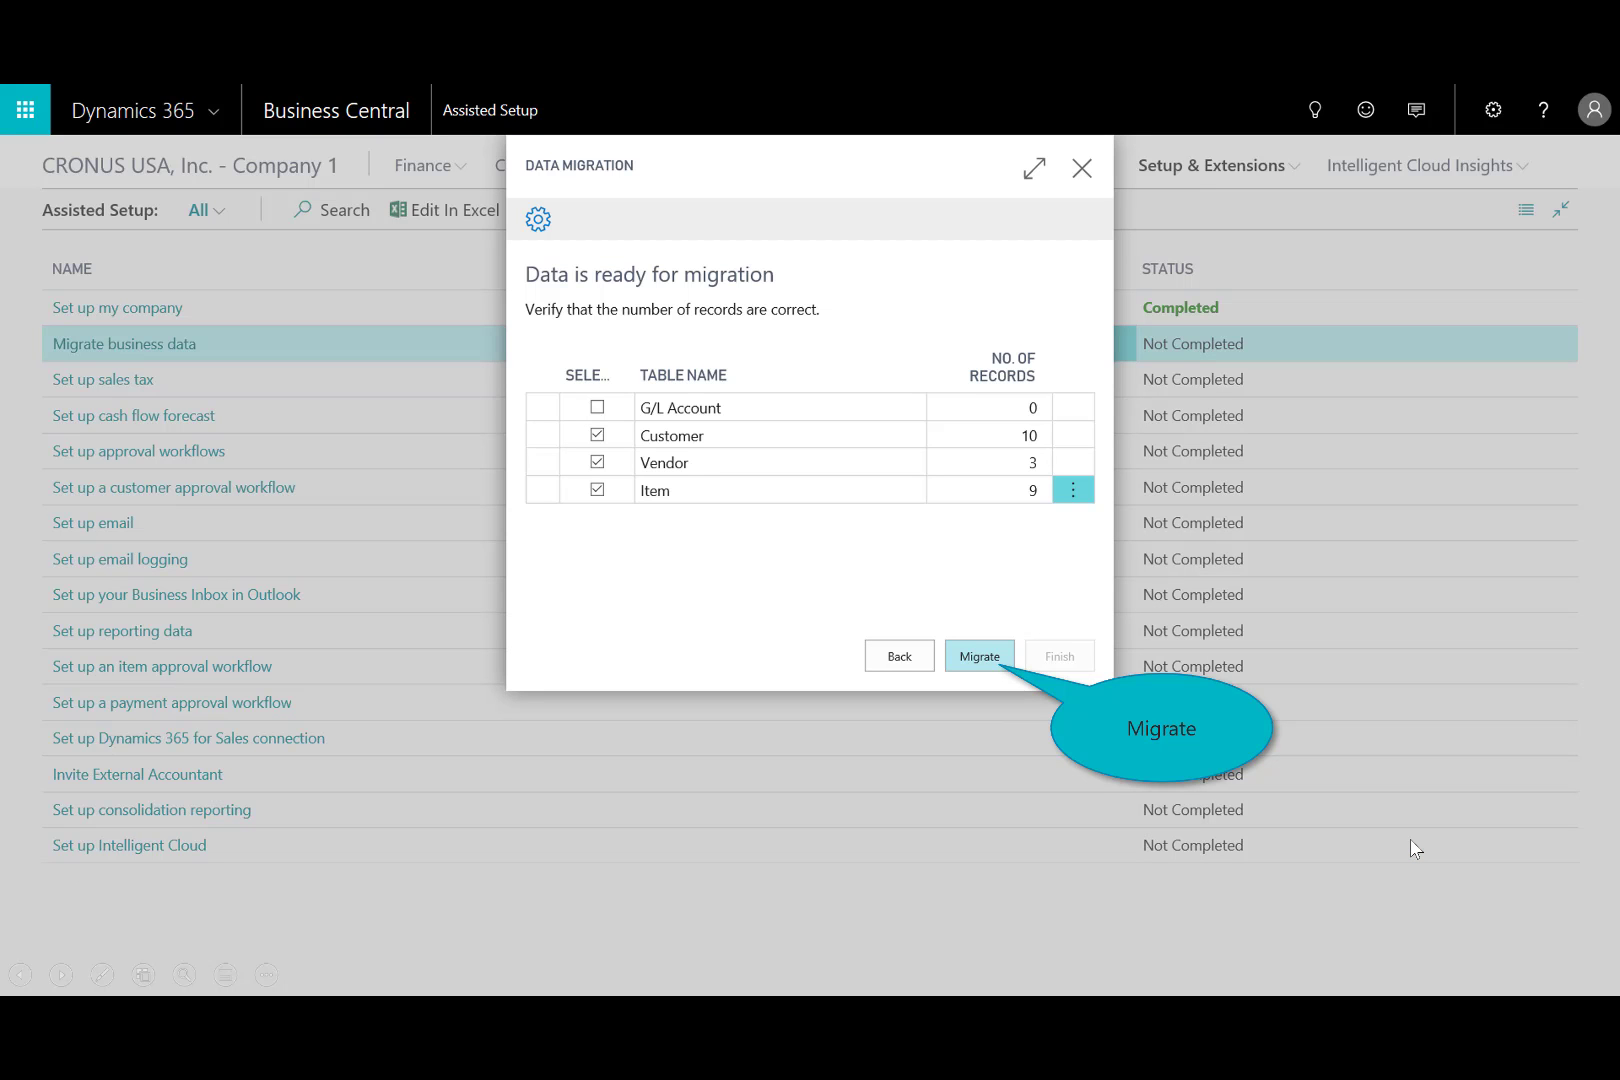
Migrate the selected Customer, Vendor and Item tables and finish the Data Migration guide.
click(980, 657)
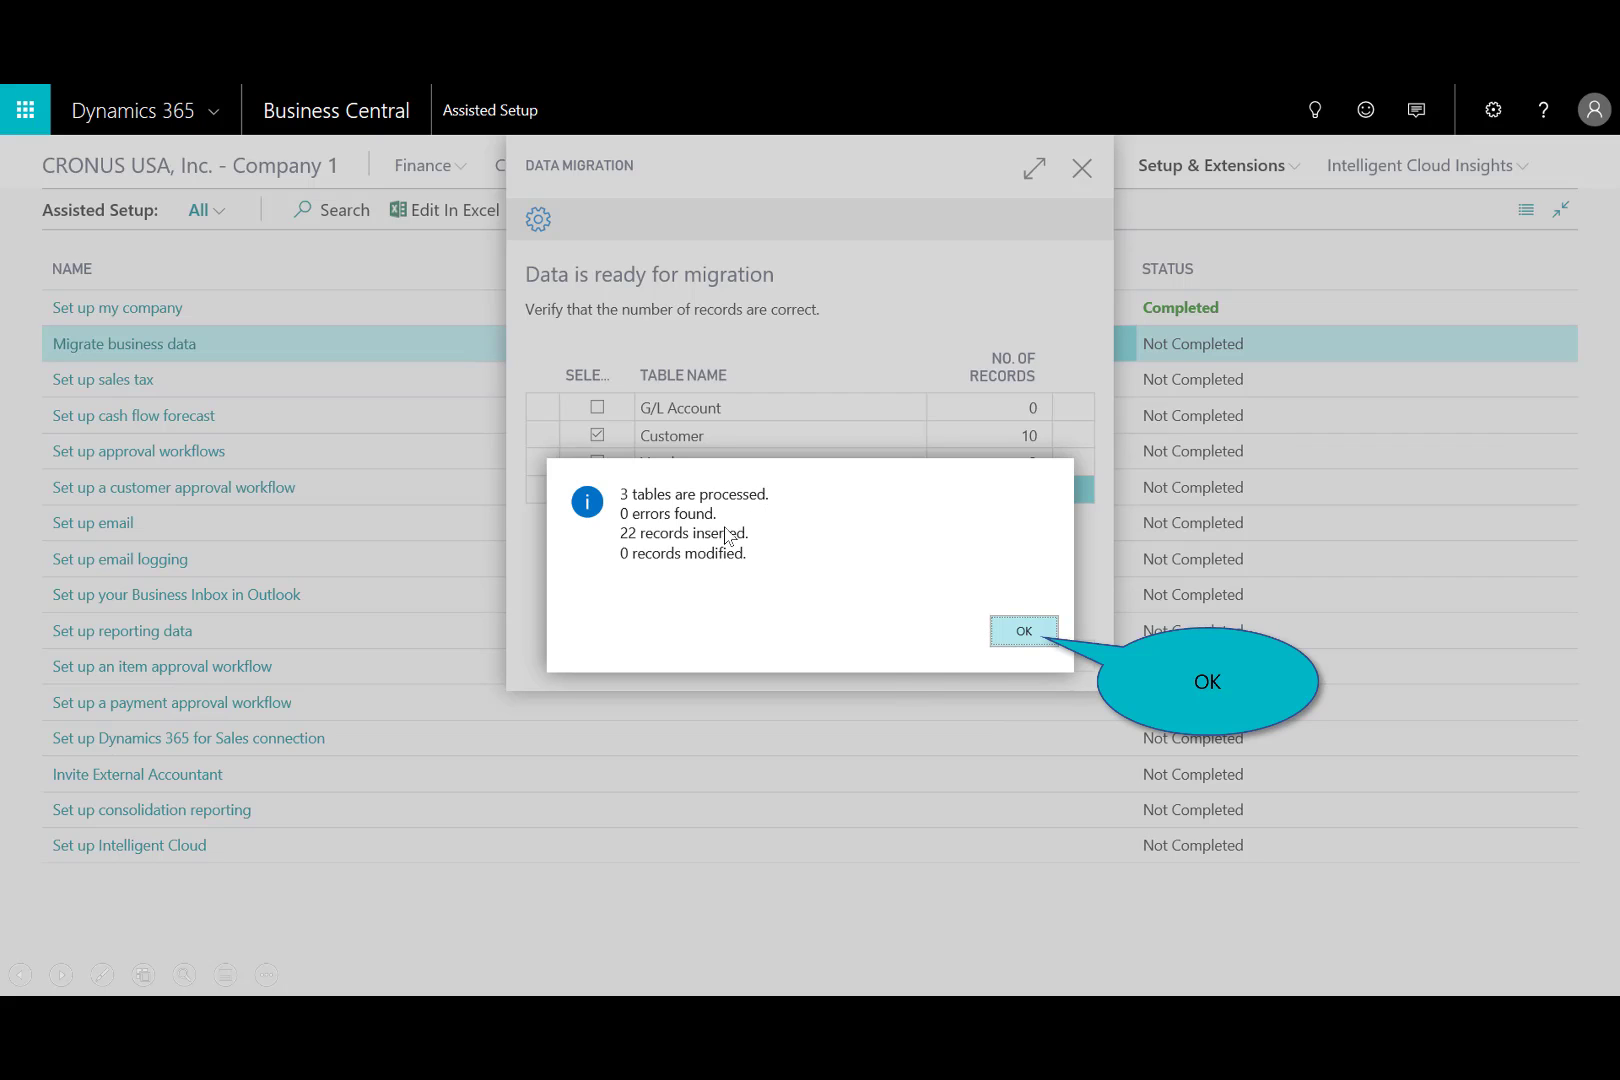
click(1020, 633)
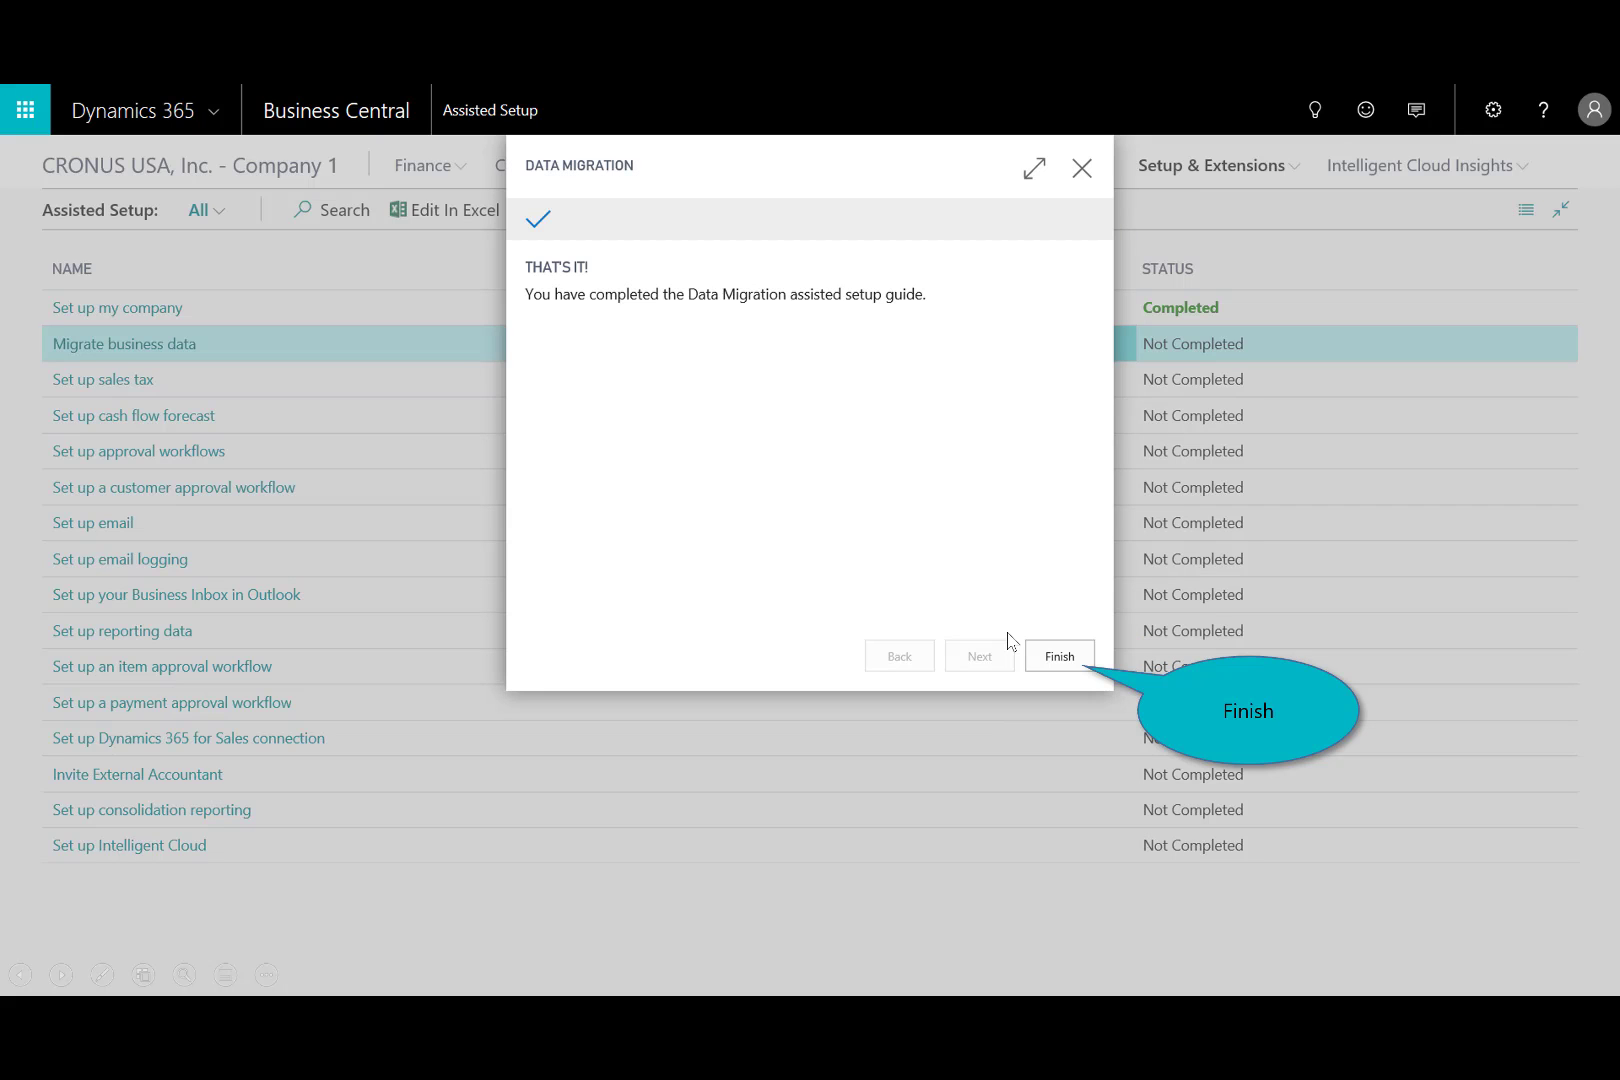
click(1060, 657)
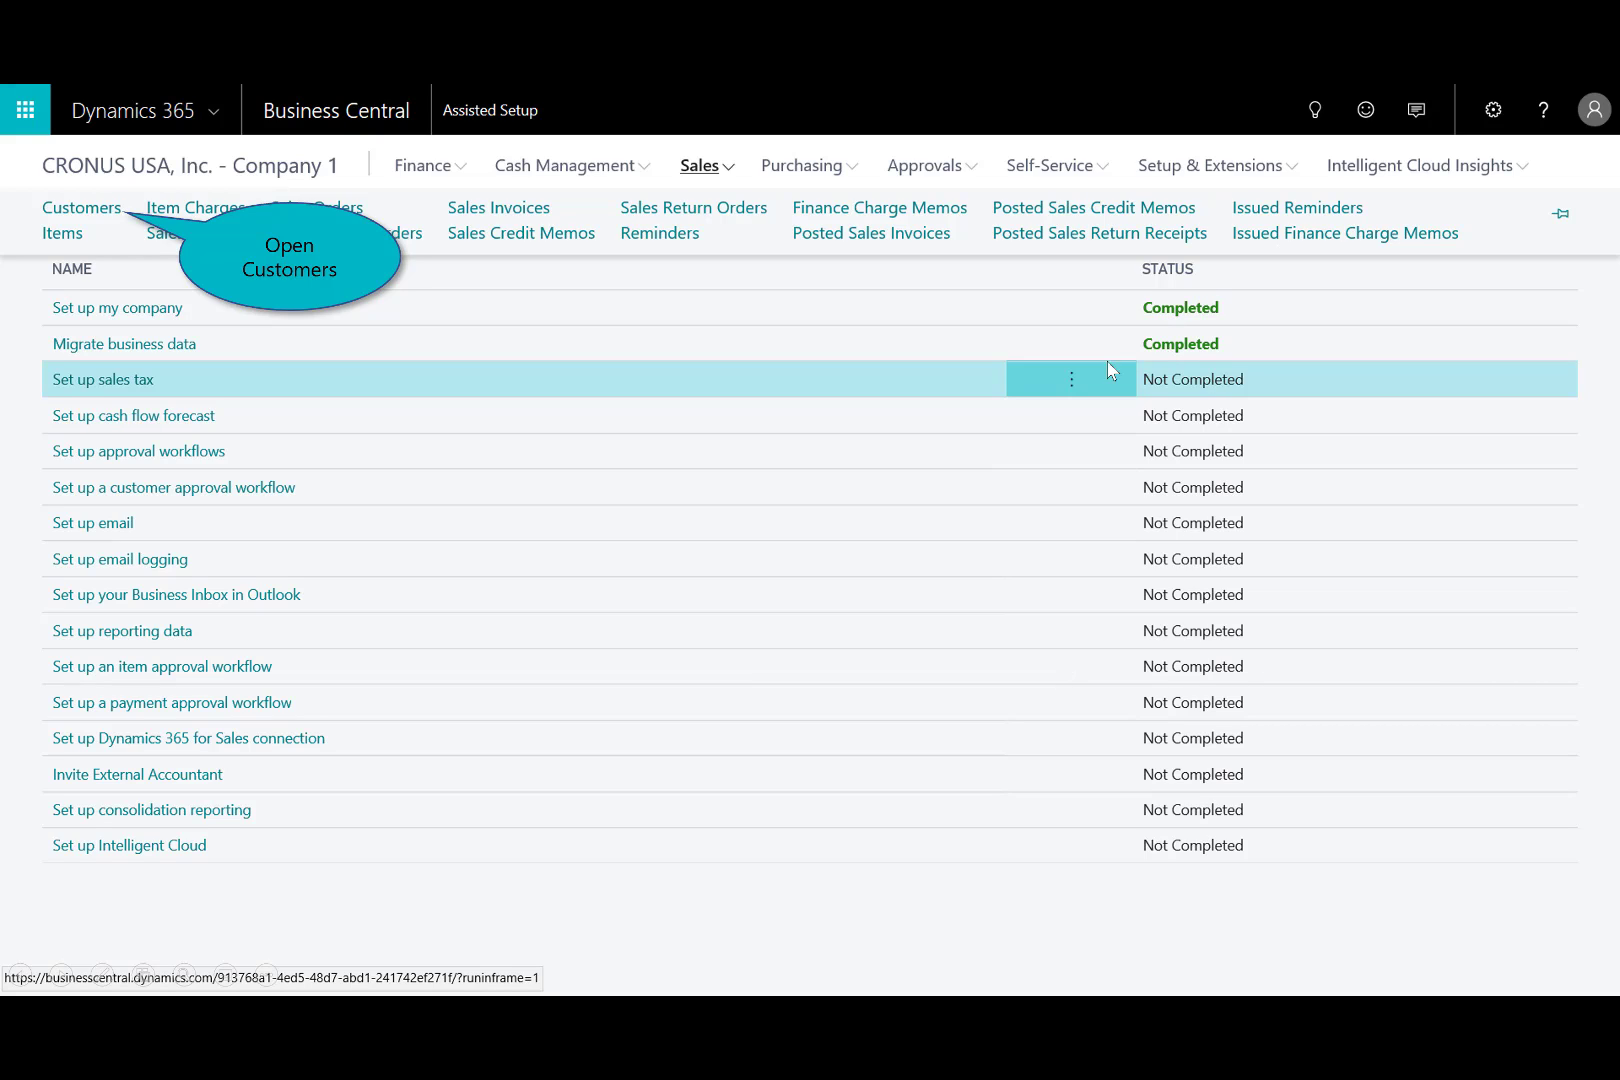
Open the Customers list and the Items list to check the migrated records.
click(79, 210)
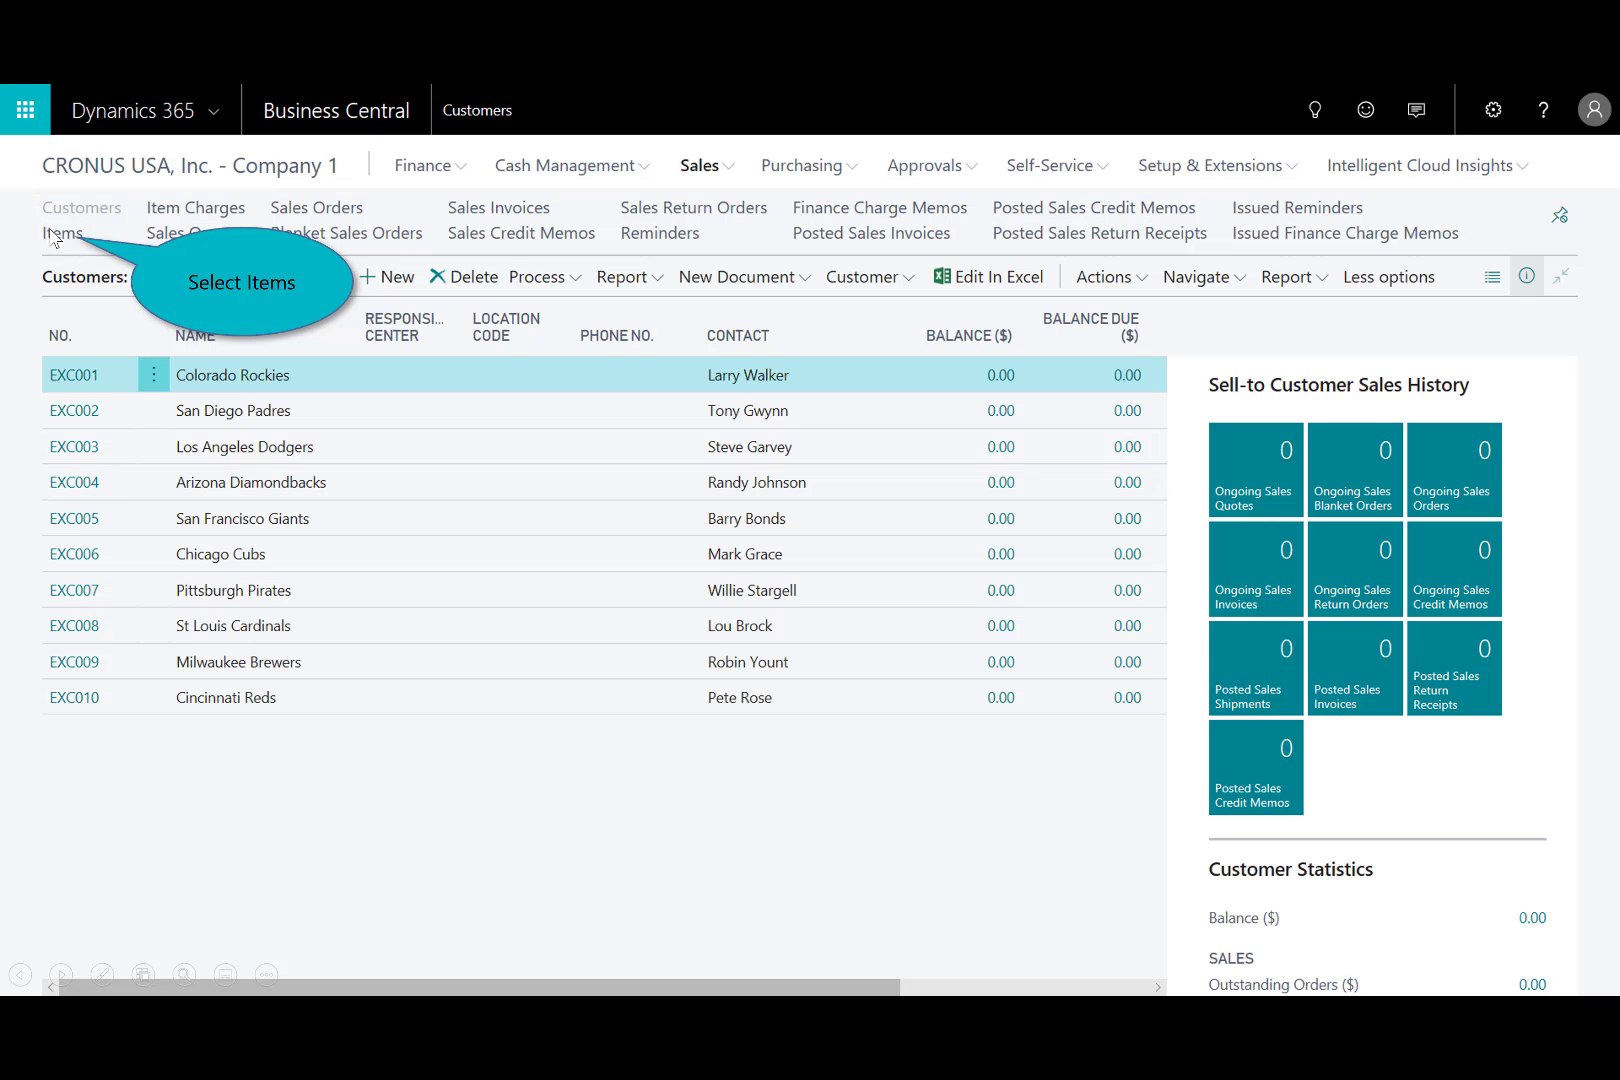
click(58, 236)
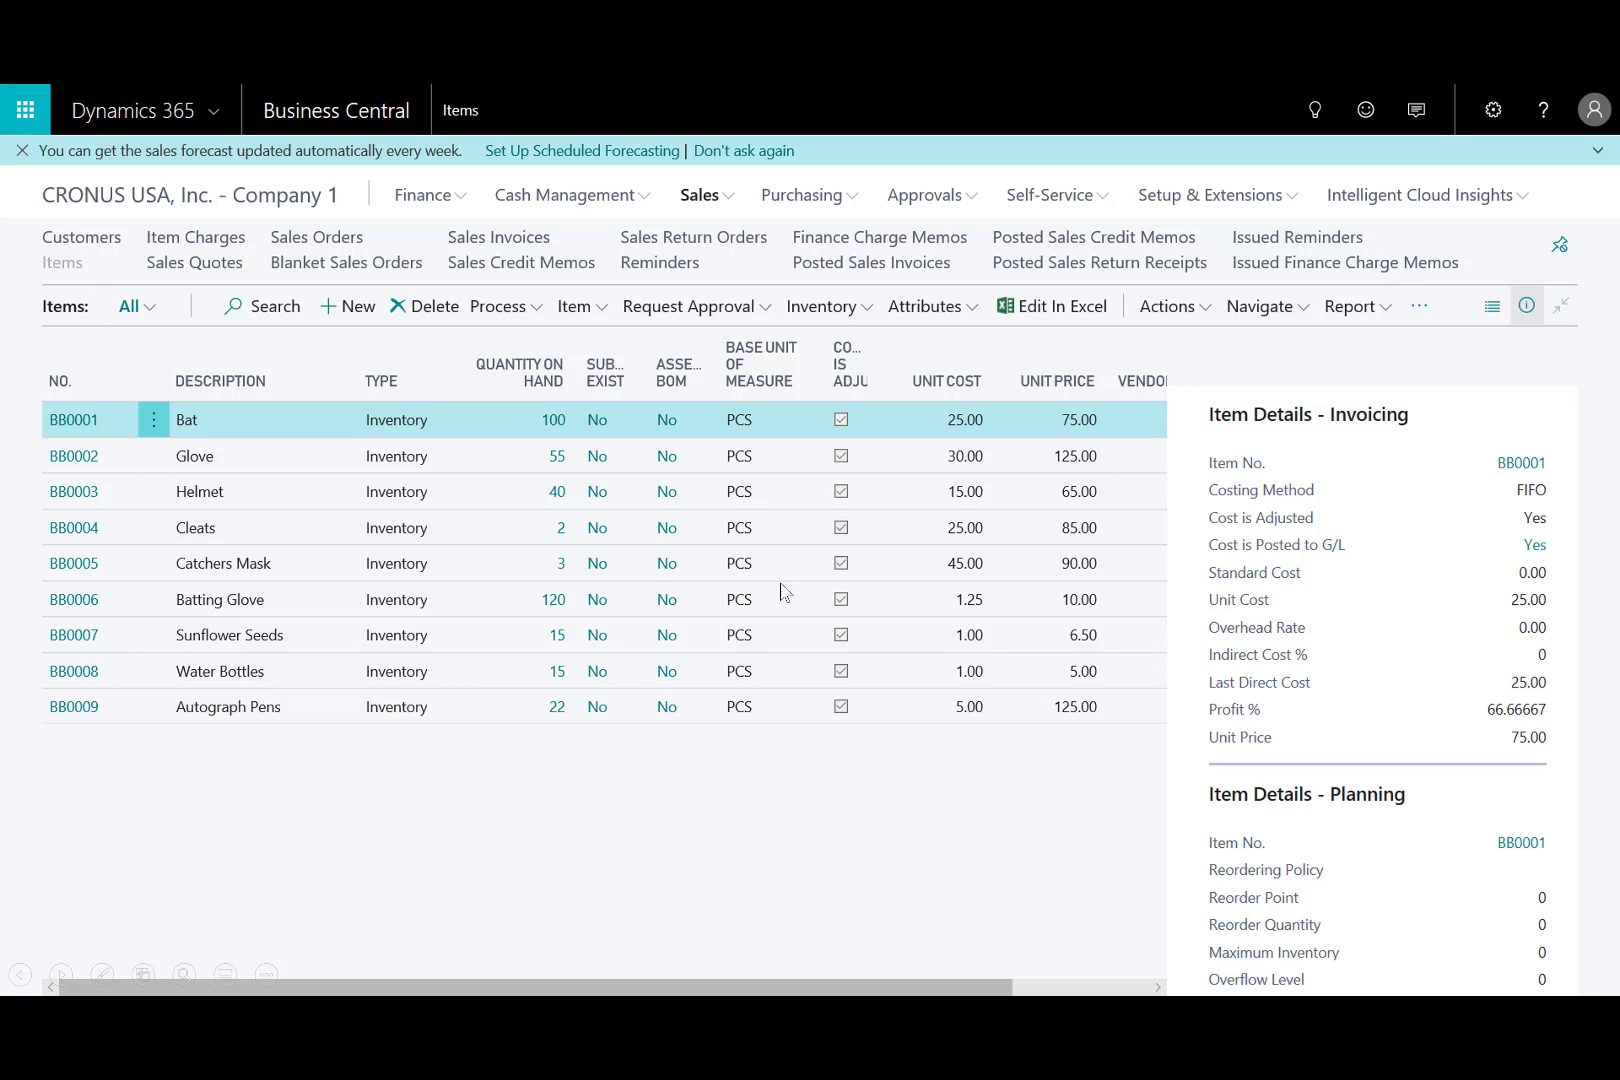